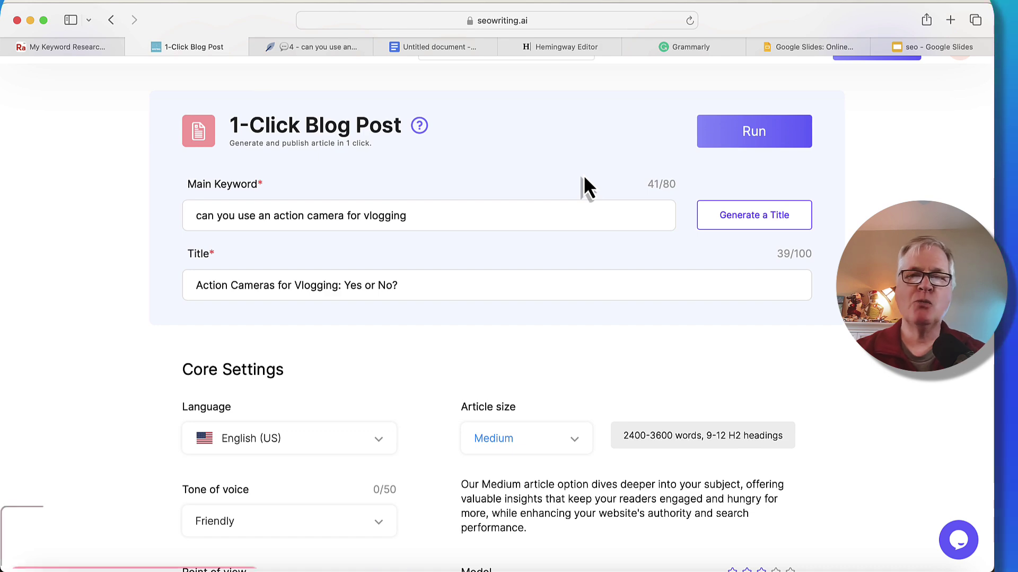
Review the 1-Click Blog Post form from the main keyword and title through core settings, media options and SEO keywords.
{"action": "scroll", "coordinate": [583, 175], "scroll_direction": "down", "scroll_amount": 3}
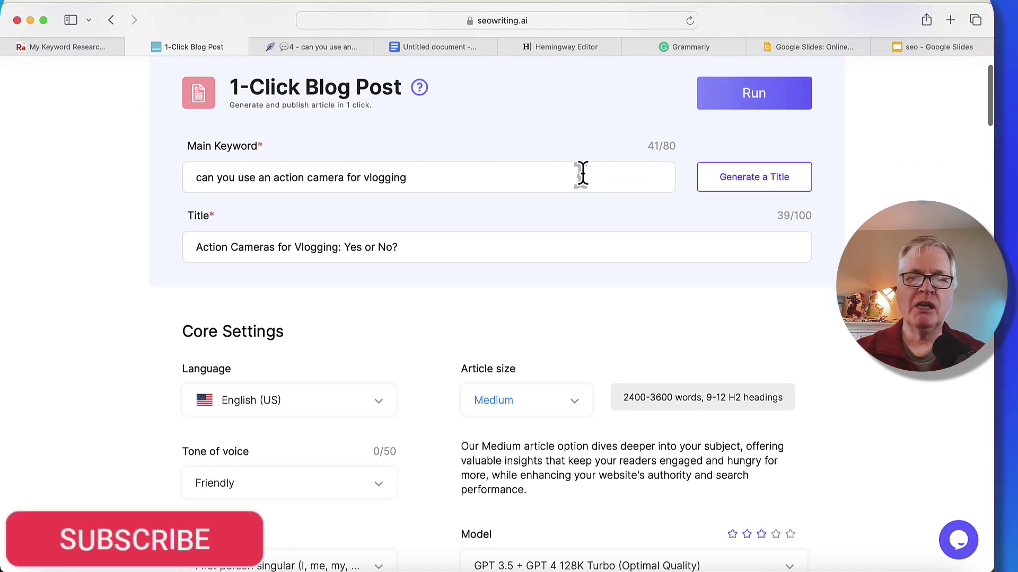
{"action": "scroll", "coordinate": [582, 172], "scroll_direction": "up", "scroll_amount": 2}
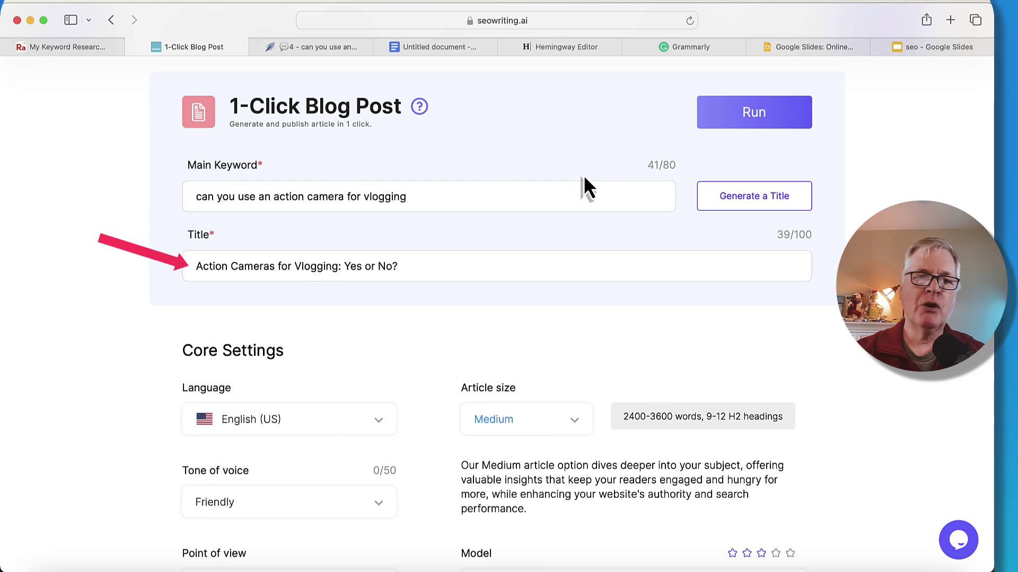
{"action": "scroll", "coordinate": [583, 178], "scroll_direction": "down", "scroll_amount": 5}
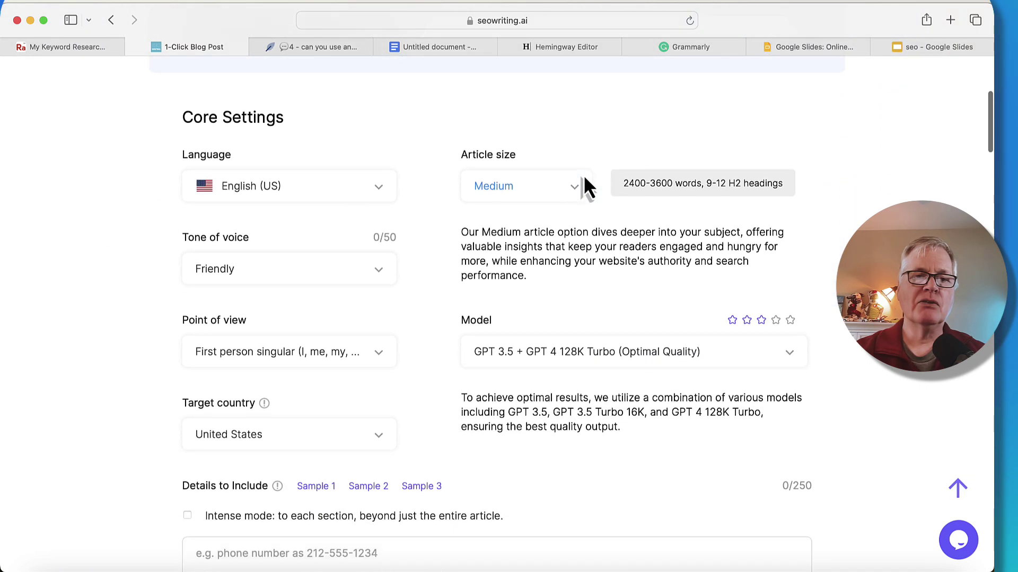
{"action": "scroll", "coordinate": [583, 178], "scroll_direction": "down", "scroll_amount": 1}
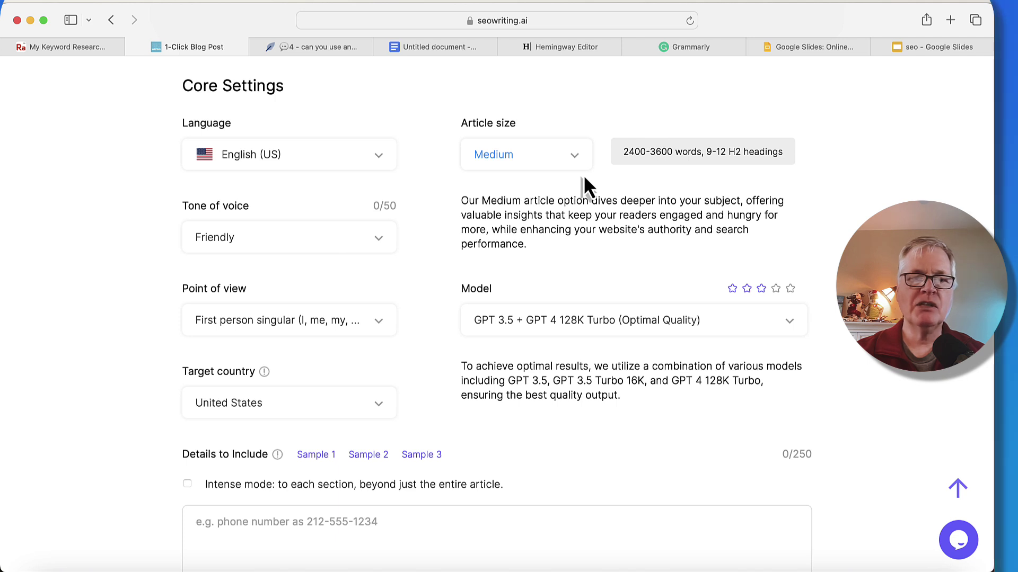
{"action": "scroll", "coordinate": [583, 178], "scroll_direction": "down", "scroll_amount": 3}
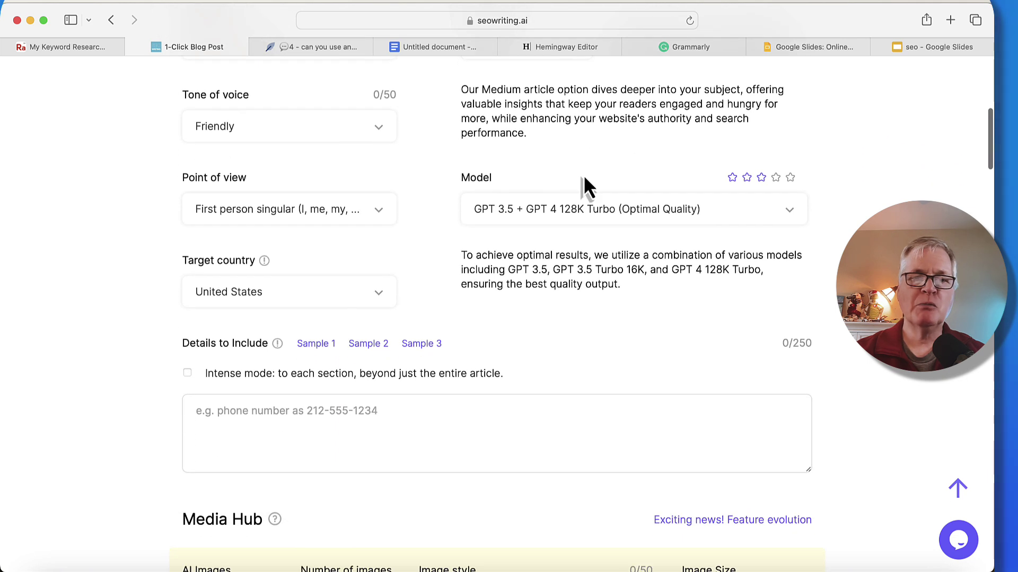
{"action": "scroll", "coordinate": [584, 178], "scroll_direction": "down", "scroll_amount": 10}
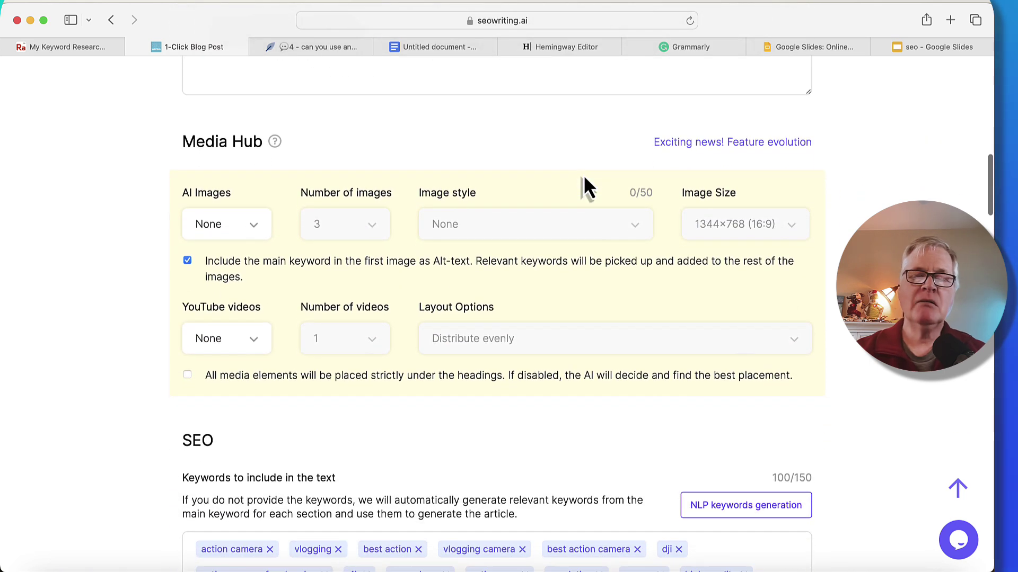
{"action": "scroll", "coordinate": [584, 178], "scroll_direction": "down", "scroll_amount": 5}
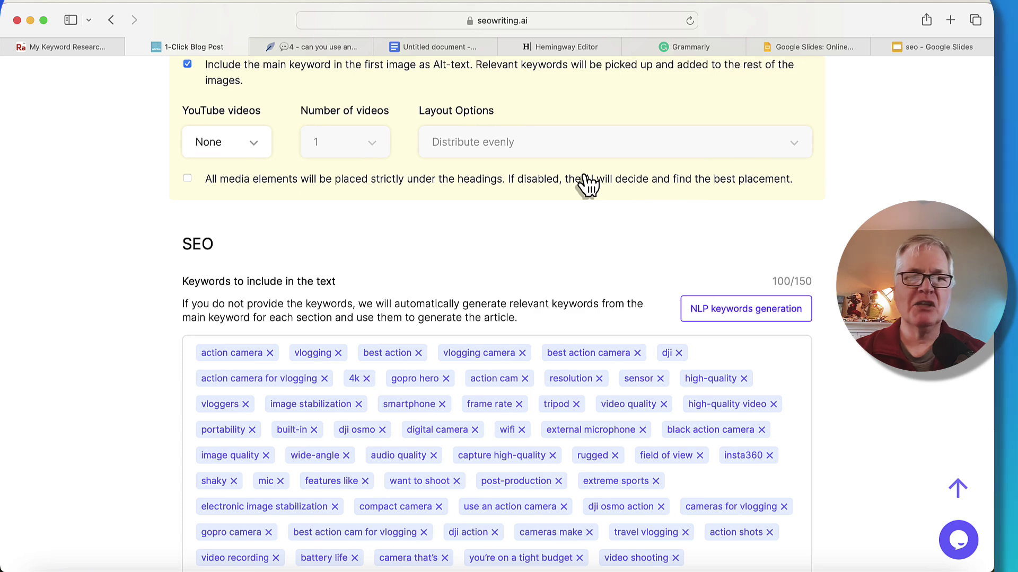
{"action": "scroll", "coordinate": [586, 180], "scroll_direction": "down", "scroll_amount": 3}
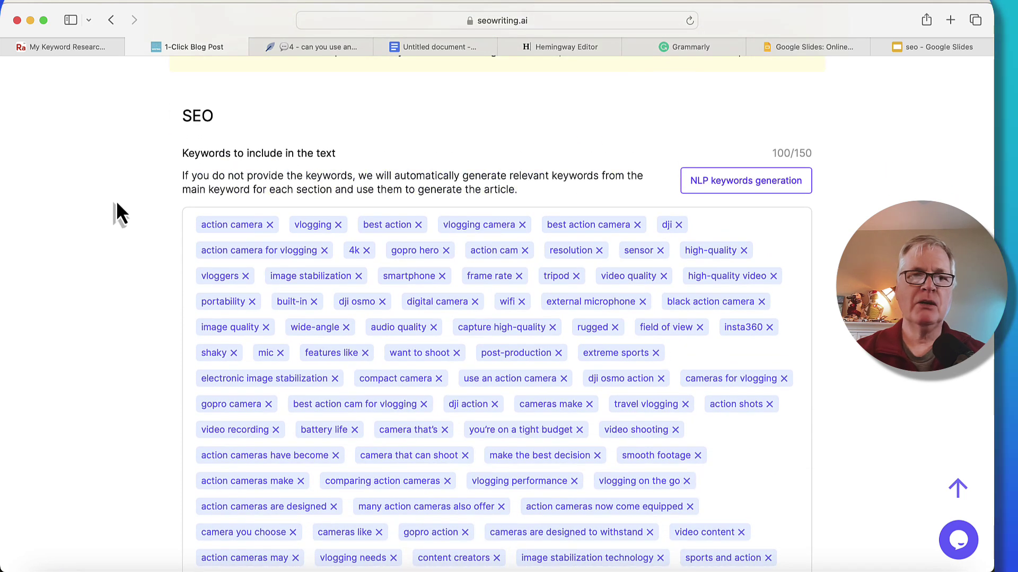
{"action": "scroll", "coordinate": [117, 204], "scroll_direction": "down", "scroll_amount": 1}
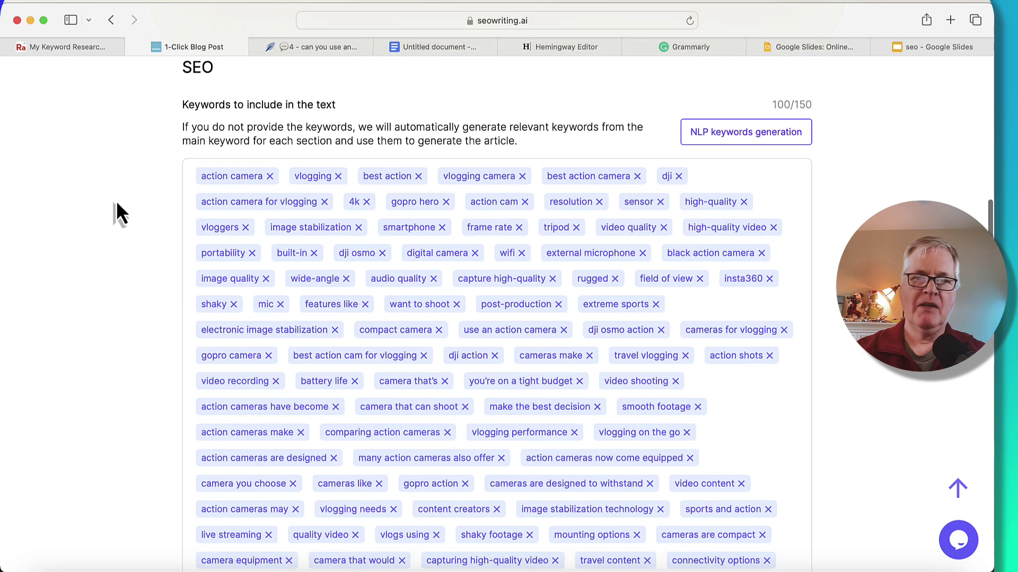
{"action": "scroll", "coordinate": [117, 204], "scroll_direction": "down", "scroll_amount": 1}
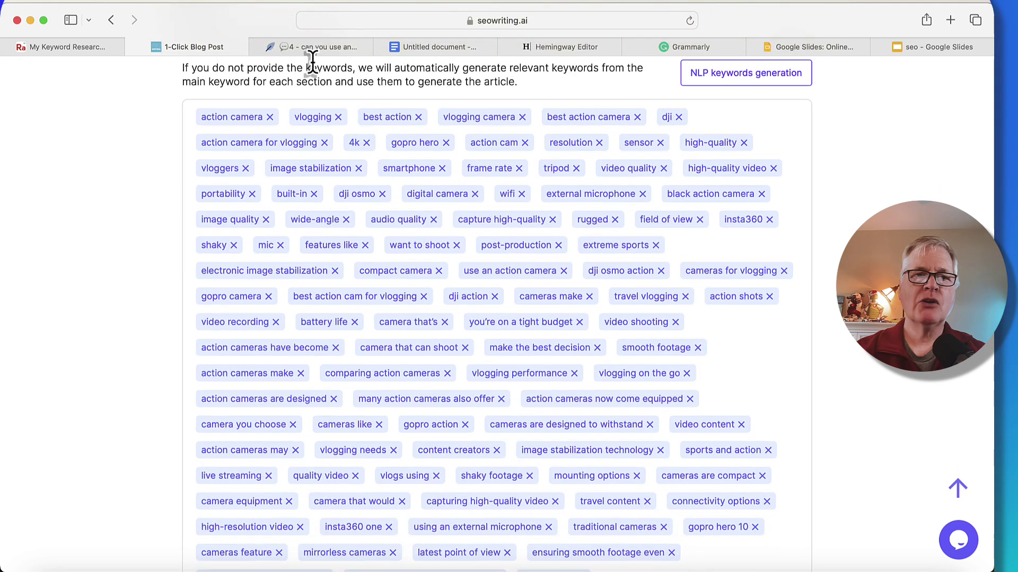
Switch to NeuronWriter and examine the basic and extended terms recommended for the action camera vlogging article.
{"action": "mouse_move", "coordinate": [329, 52]}
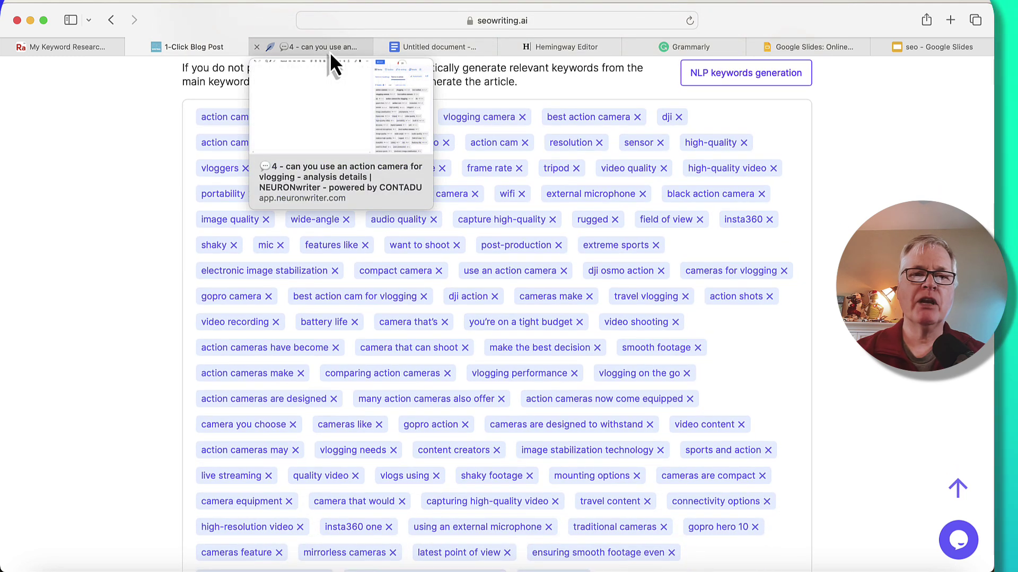
{"action": "left_click", "coordinate": [329, 49]}
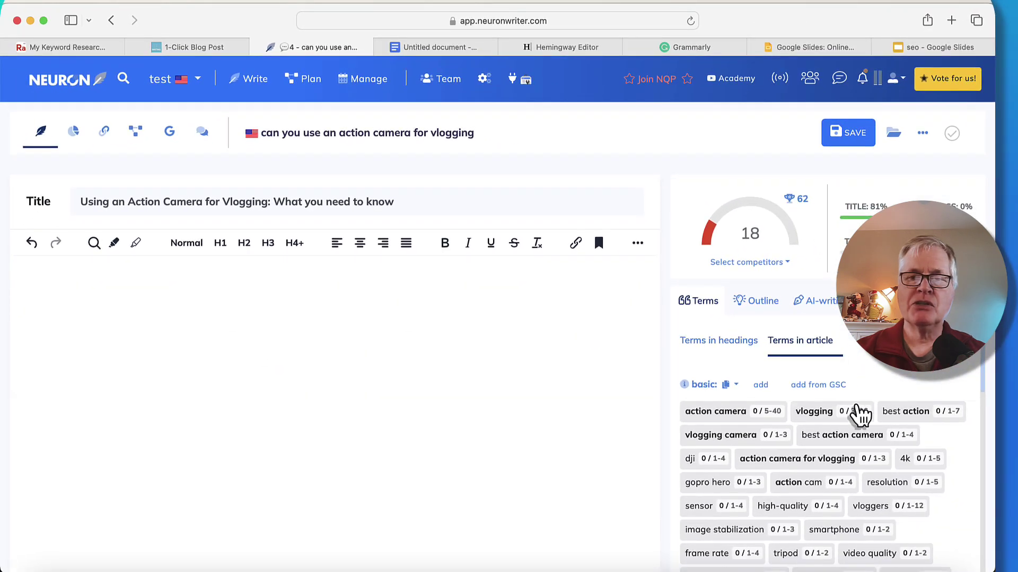
{"action": "scroll", "coordinate": [869, 415], "scroll_direction": "down", "scroll_amount": 3}
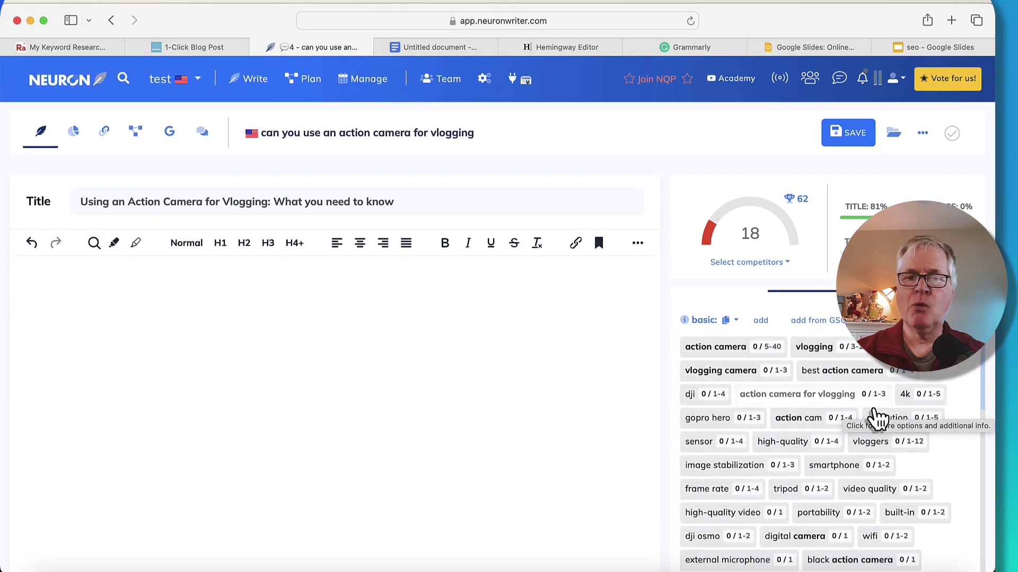
{"action": "scroll", "coordinate": [877, 418], "scroll_direction": "down", "scroll_amount": 1}
{"action": "scroll", "coordinate": [877, 419], "scroll_direction": "down", "scroll_amount": 15}
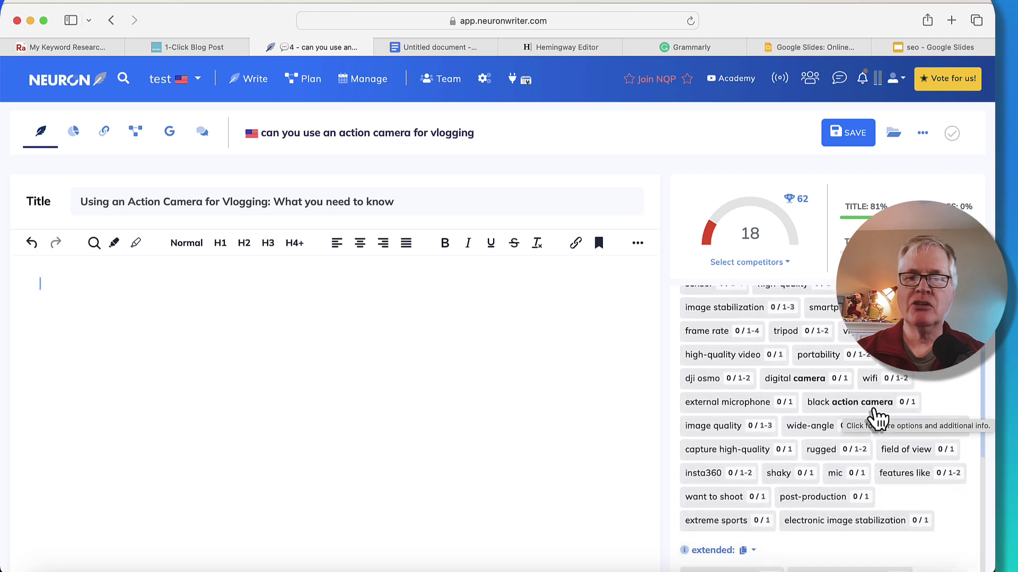
{"action": "scroll", "coordinate": [877, 419], "scroll_direction": "down", "scroll_amount": 4}
{"action": "scroll", "coordinate": [877, 419], "scroll_direction": "up", "scroll_amount": 9}
{"action": "scroll", "coordinate": [877, 419], "scroll_direction": "up", "scroll_amount": 10}
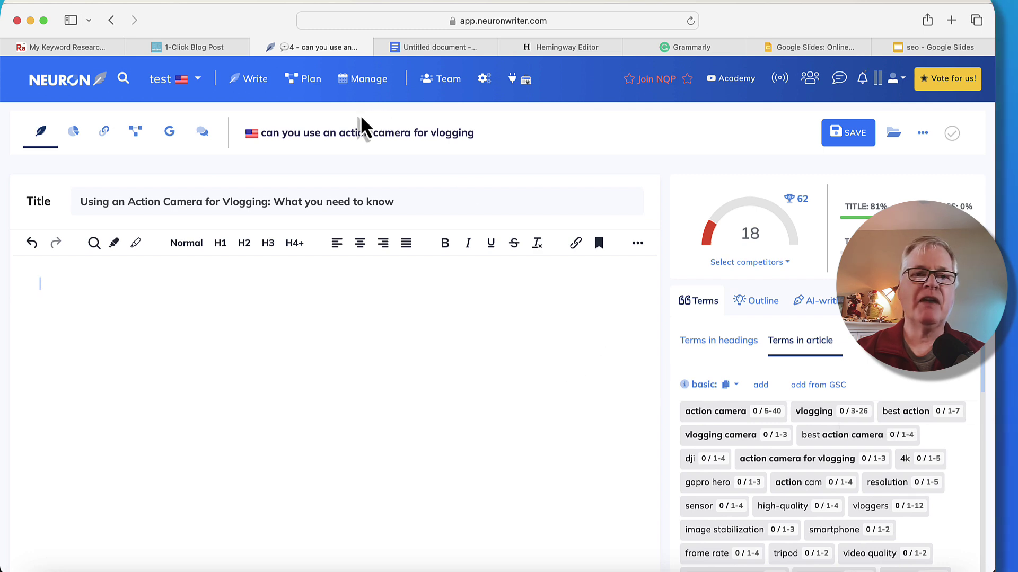
Return to the SEOWriting.ai blog post form and review the remaining keywords, structure options and Connect to Web settings.
{"action": "left_click", "coordinate": [216, 46]}
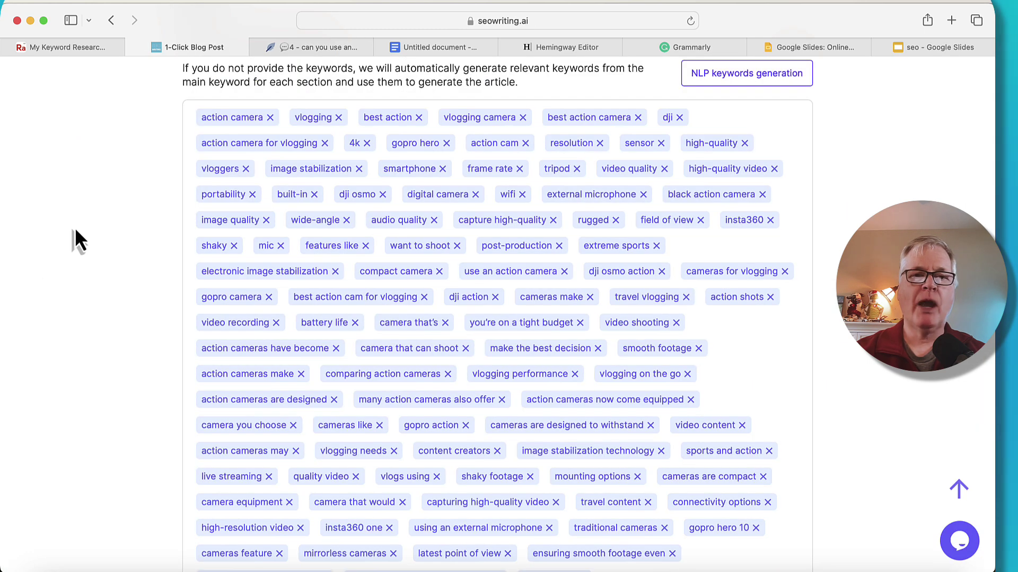
{"action": "scroll", "coordinate": [75, 227], "scroll_direction": "down", "scroll_amount": 3}
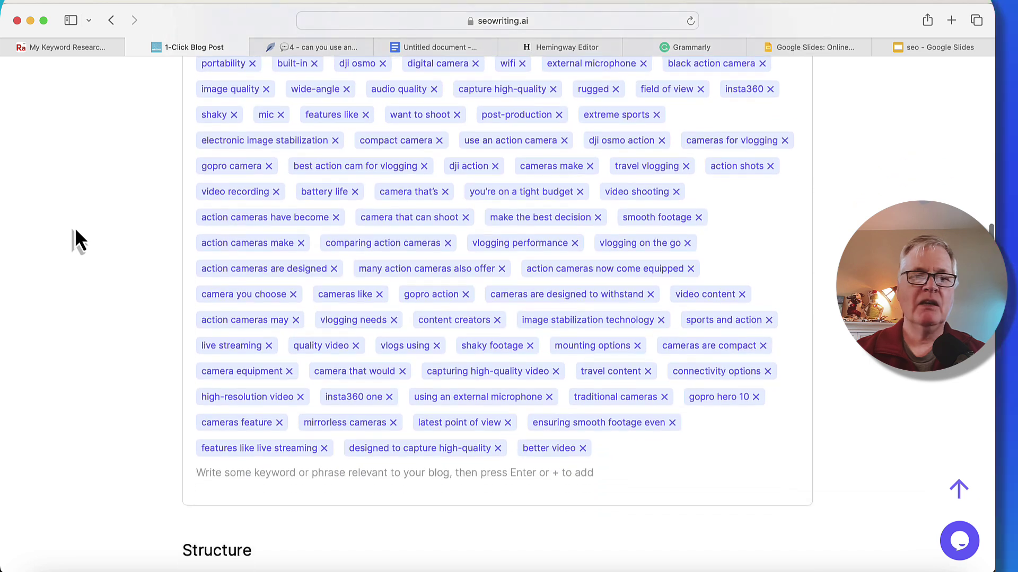
{"action": "scroll", "coordinate": [74, 227], "scroll_direction": "down", "scroll_amount": 8}
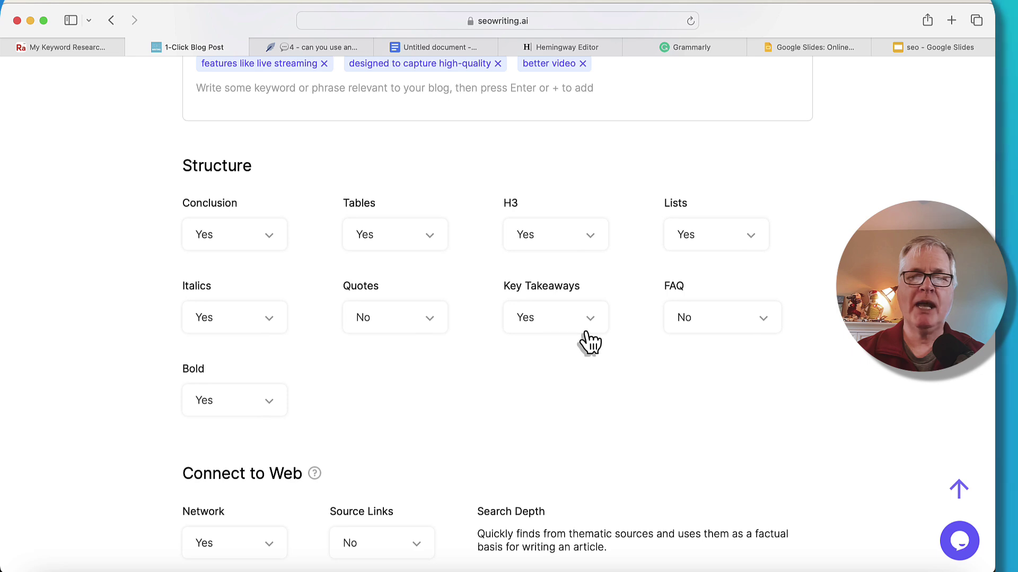
{"action": "scroll", "coordinate": [737, 364], "scroll_direction": "down", "scroll_amount": 5}
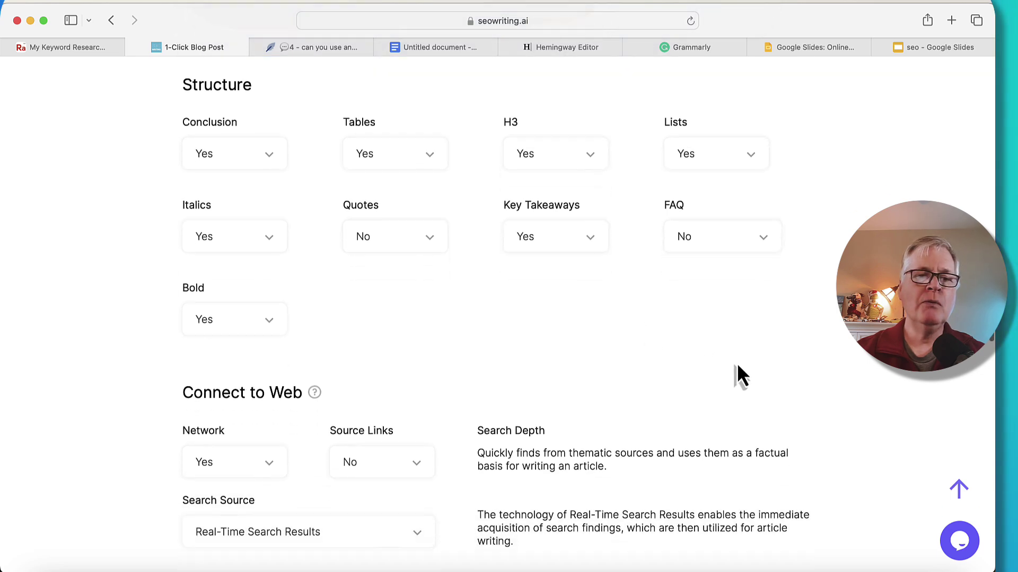
{"action": "scroll", "coordinate": [737, 362], "scroll_direction": "down", "scroll_amount": 1}
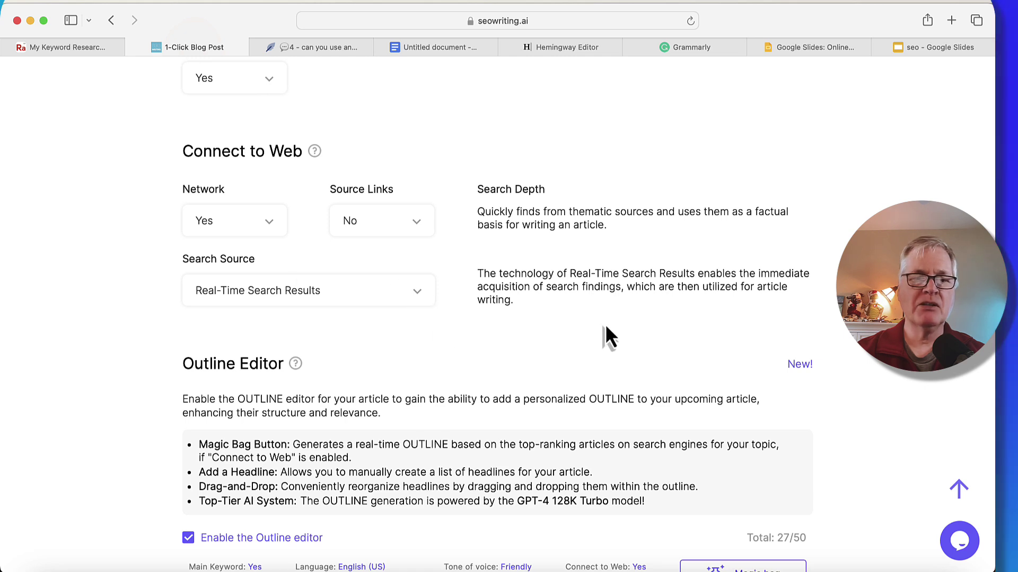
Examine the Outline Editor options and the full H1, H2 and H3 heading outline through the conclusion.
{"action": "scroll", "coordinate": [606, 328], "scroll_direction": "down", "scroll_amount": 4}
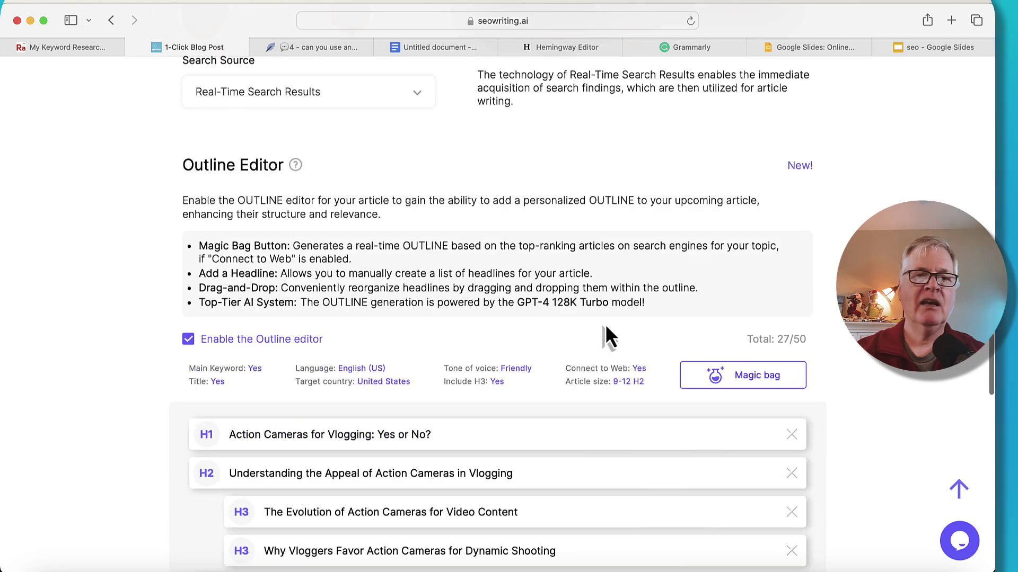
{"action": "scroll", "coordinate": [605, 323], "scroll_direction": "down", "scroll_amount": 3}
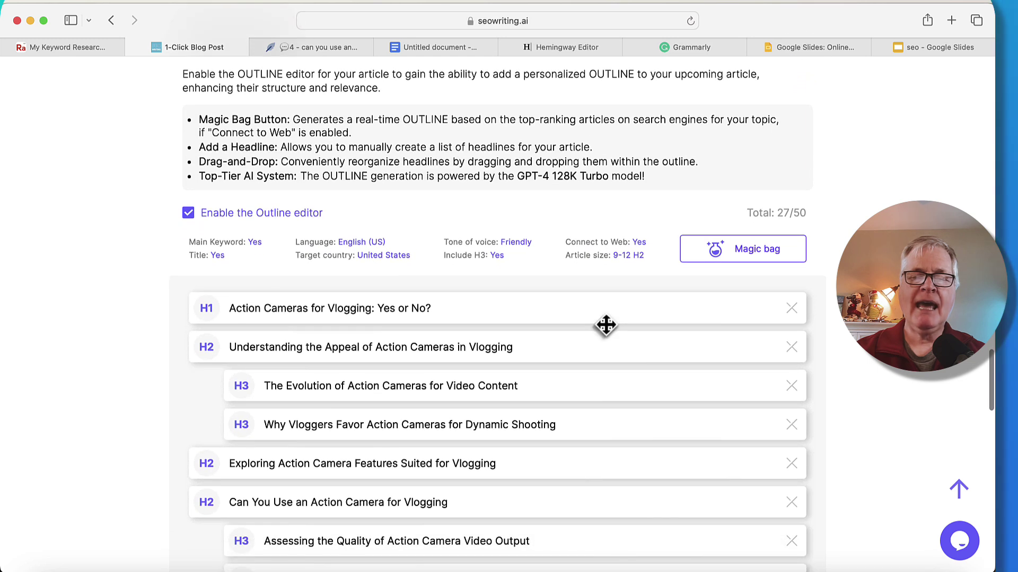
{"action": "scroll", "coordinate": [606, 326], "scroll_direction": "up", "scroll_amount": 1}
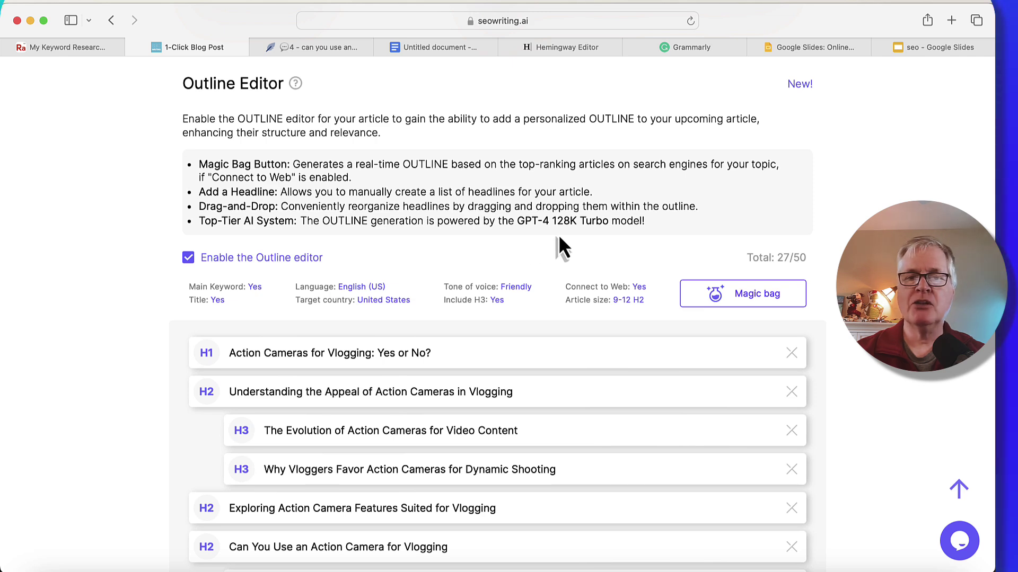
{"action": "scroll", "coordinate": [736, 285], "scroll_direction": "down", "scroll_amount": 6}
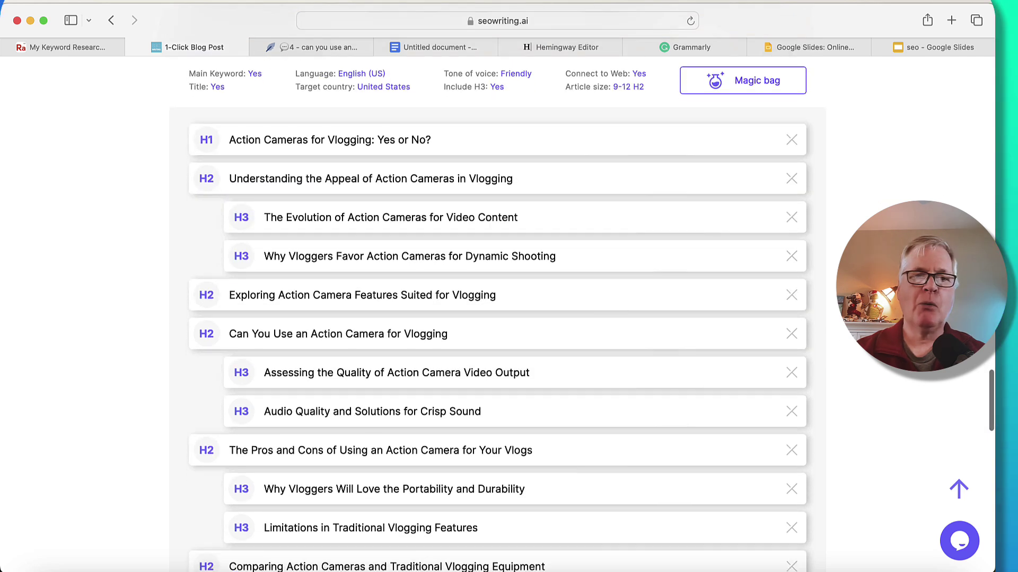
{"action": "scroll", "coordinate": [497, 313], "scroll_direction": "down", "scroll_amount": 6}
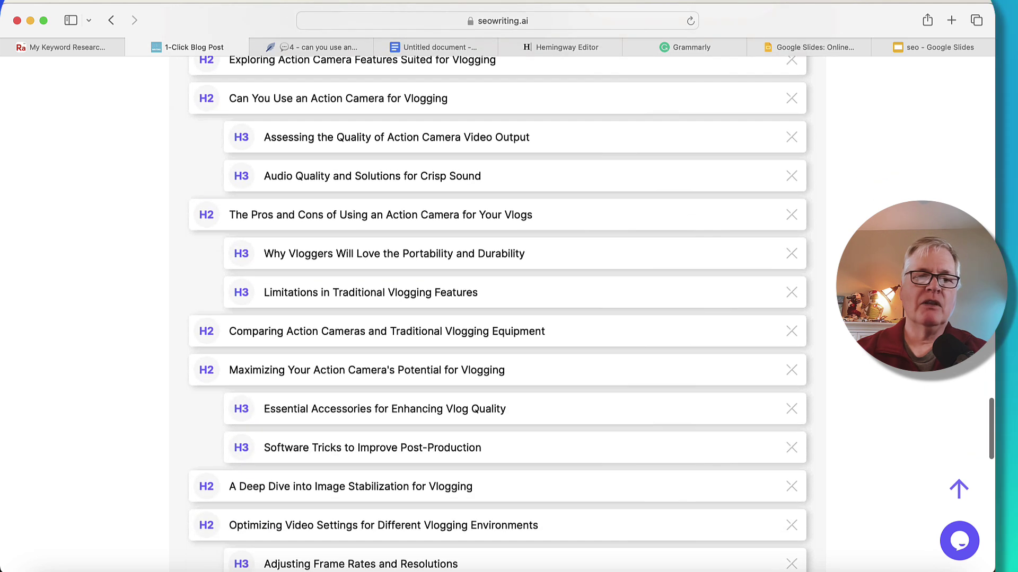
{"action": "scroll", "coordinate": [497, 312], "scroll_direction": "down", "scroll_amount": 7}
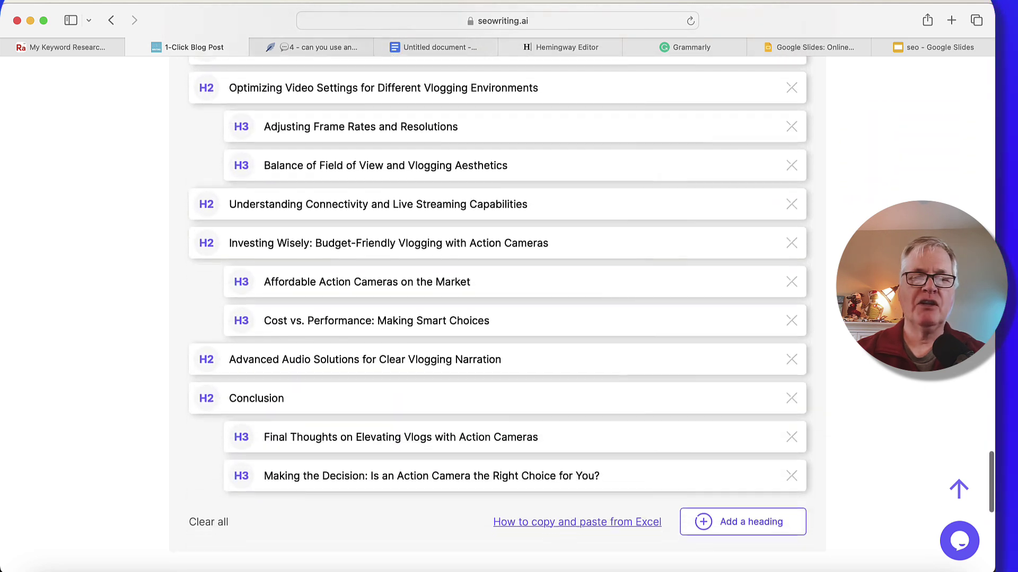
{"action": "scroll", "coordinate": [497, 313], "scroll_direction": "down", "scroll_amount": 7}
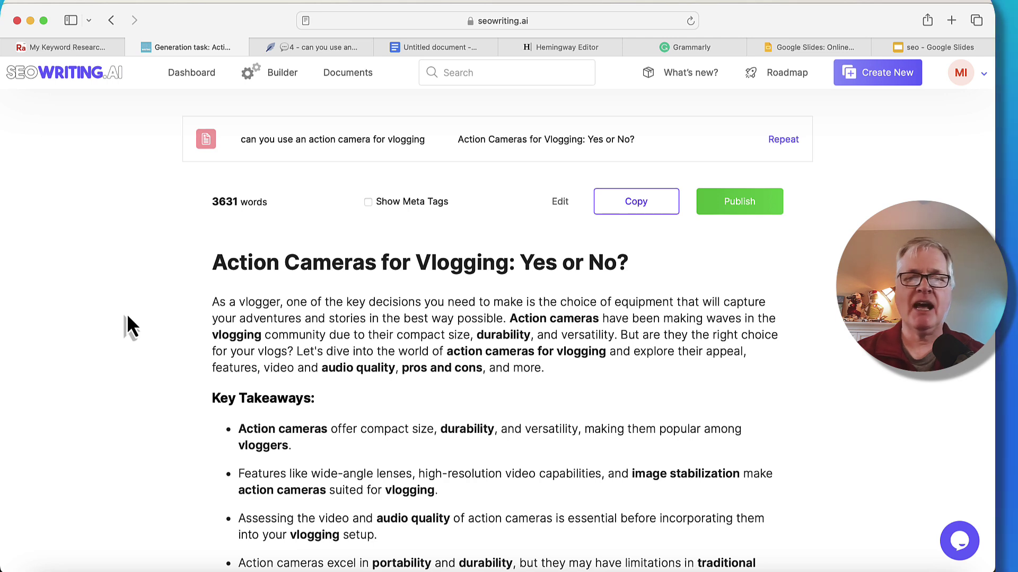
Copy the generated article "Action Cameras for Vlogging: Yes or No?" and paste it into the empty NeuronWriter content editor.
{"action": "scroll", "coordinate": [503, 339], "scroll_direction": "down", "scroll_amount": 3}
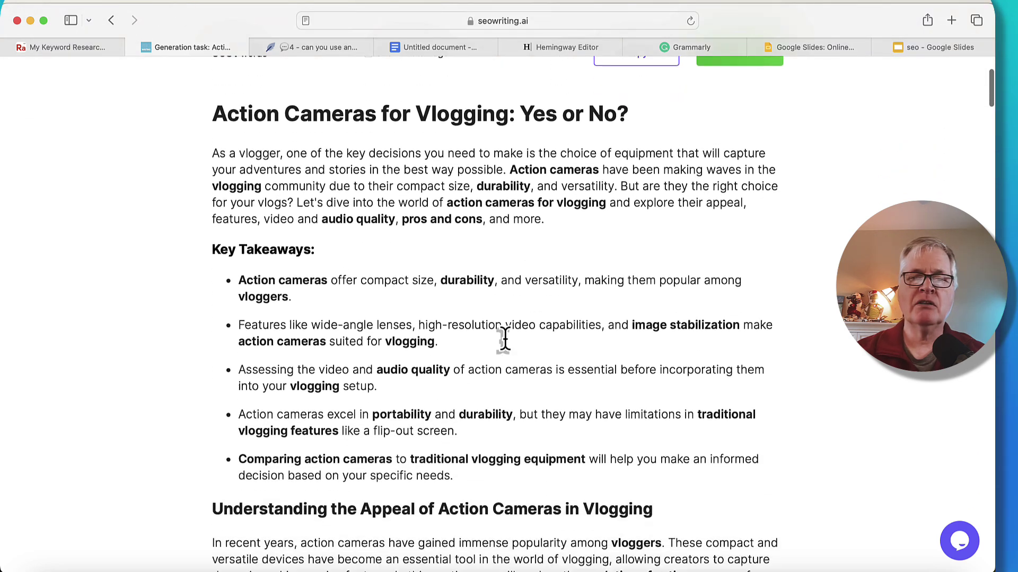
{"action": "scroll", "coordinate": [503, 340], "scroll_direction": "down", "scroll_amount": 10}
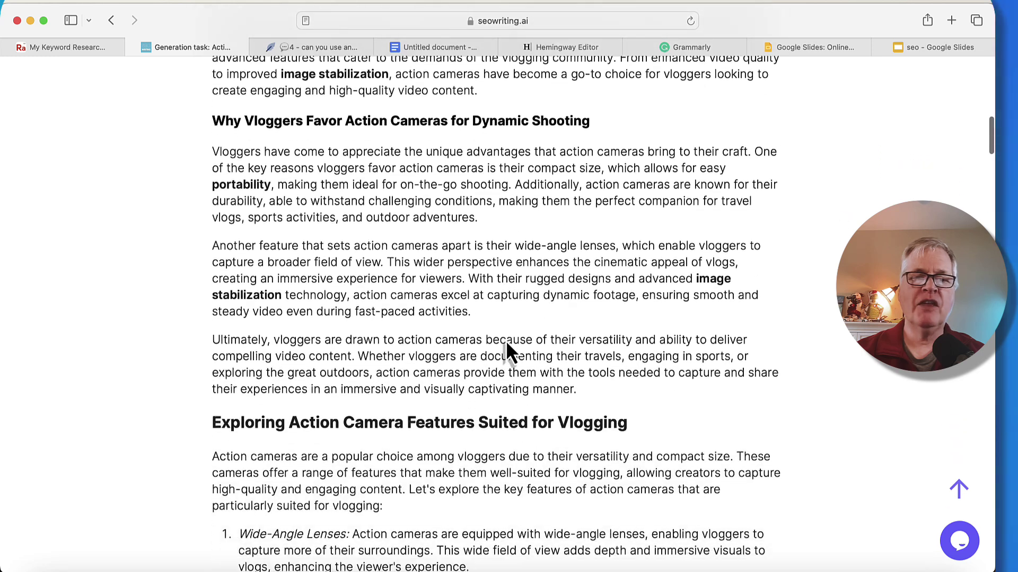
{"action": "scroll", "coordinate": [505, 340], "scroll_direction": "up", "scroll_amount": 20}
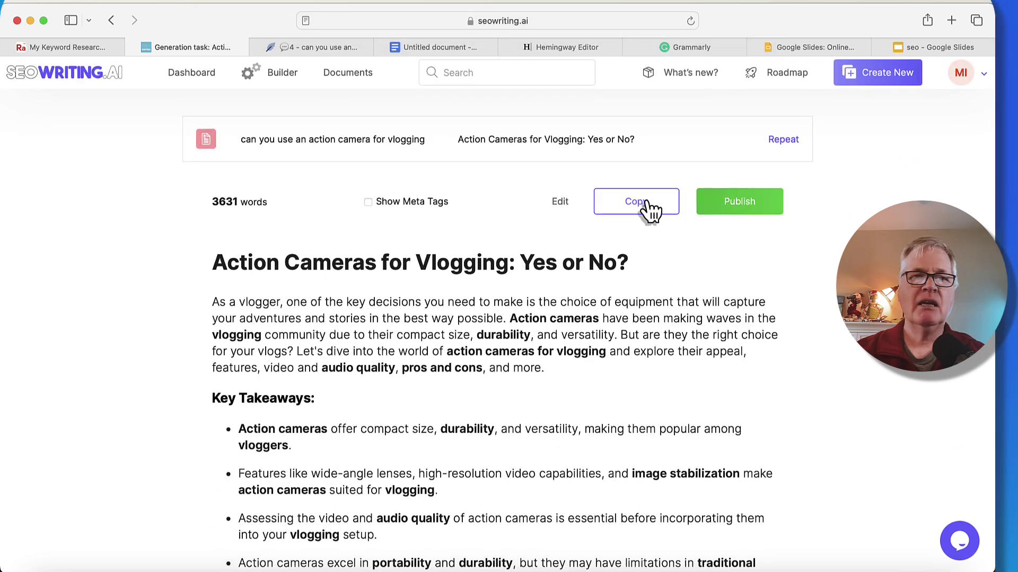
{"action": "left_click", "coordinate": [648, 205]}
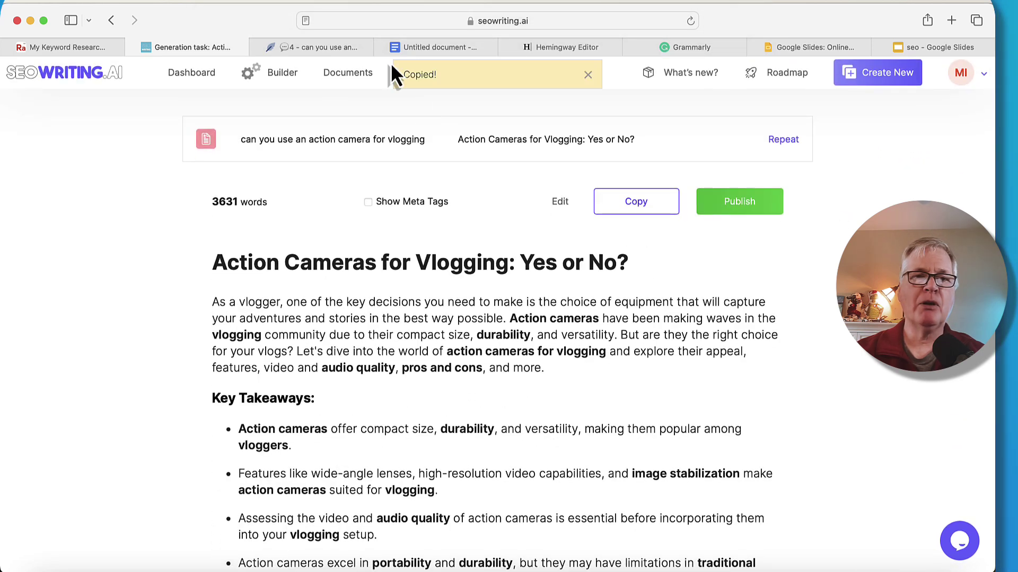
{"action": "left_click", "coordinate": [313, 47]}
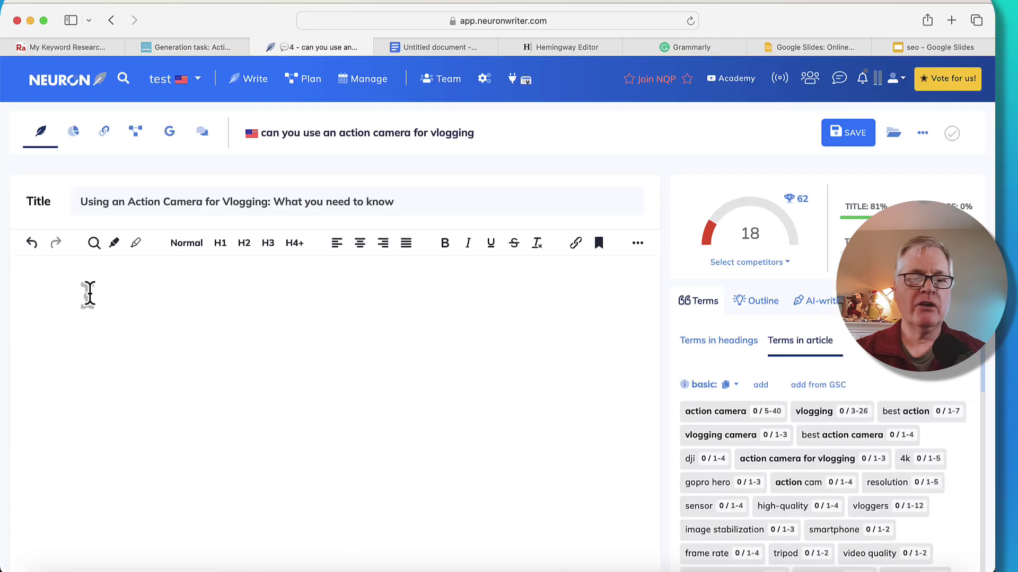
{"action": "left_click", "coordinate": [88, 294]}
{"action": "key", "text": "super+v"}
Check the pasted article's content score against the scores of the selected competitors and top Google results.
{"action": "scroll", "coordinate": [88, 294], "scroll_direction": "up", "scroll_amount": 10}
{"action": "scroll", "coordinate": [88, 294], "scroll_direction": "up", "scroll_amount": 15}
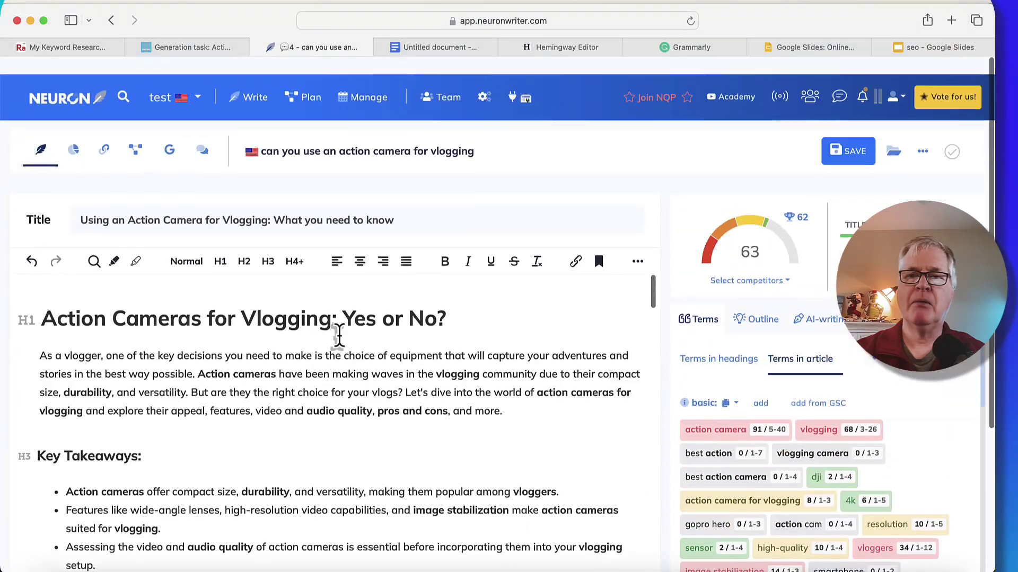
{"action": "scroll", "coordinate": [338, 335], "scroll_direction": "down", "scroll_amount": 1}
{"action": "mouse_move", "coordinate": [805, 213]}
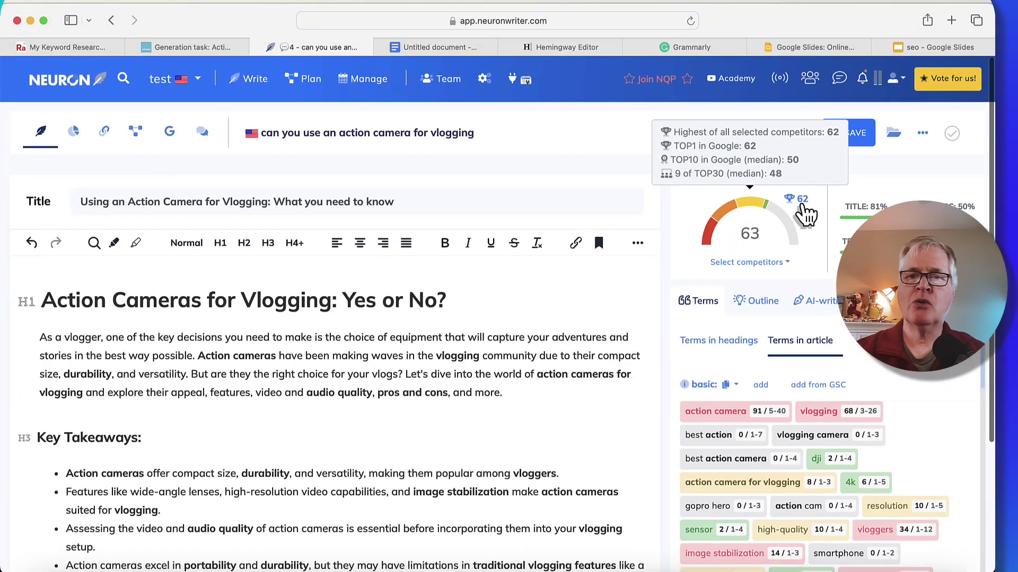
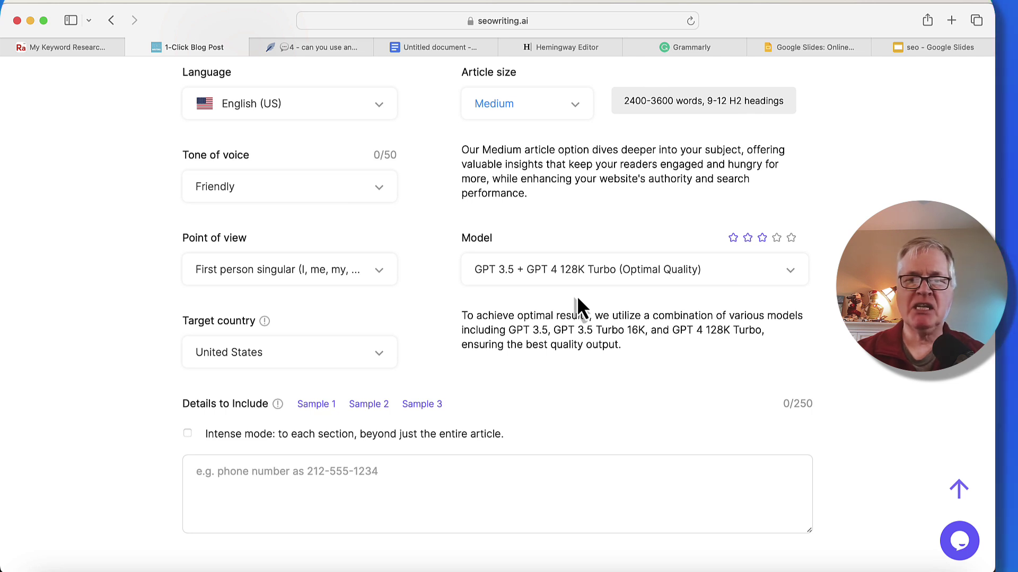
Copy the generated article "Action Cameras for Vlogging: Yes or No?" and paste it into the Hemingway Editor to grade its readability.
{"action": "scroll", "coordinate": [578, 299], "scroll_direction": "up", "scroll_amount": 2}
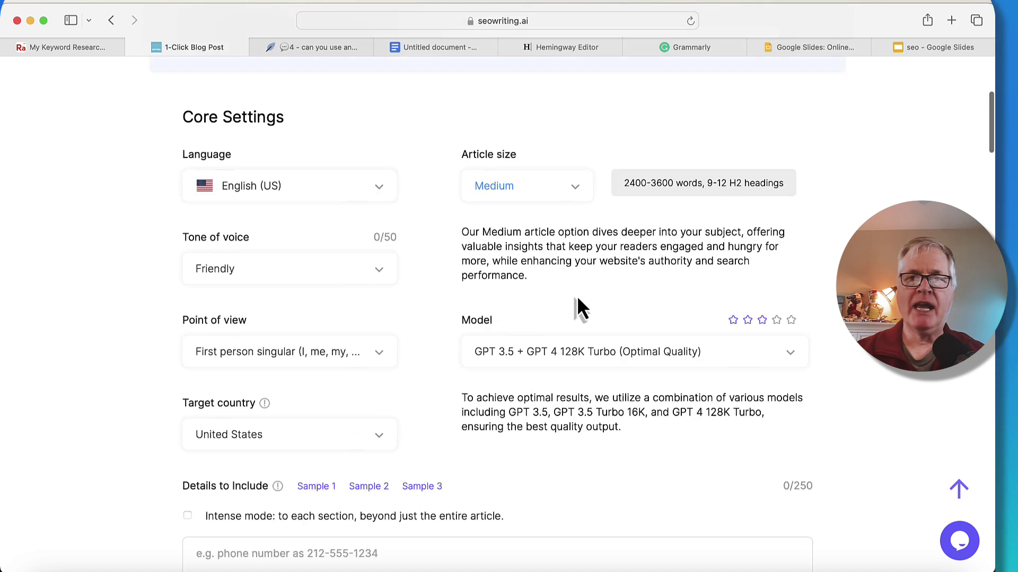
{"action": "scroll", "coordinate": [577, 295], "scroll_direction": "up", "scroll_amount": 6}
{"action": "left_click", "coordinate": [638, 208]}
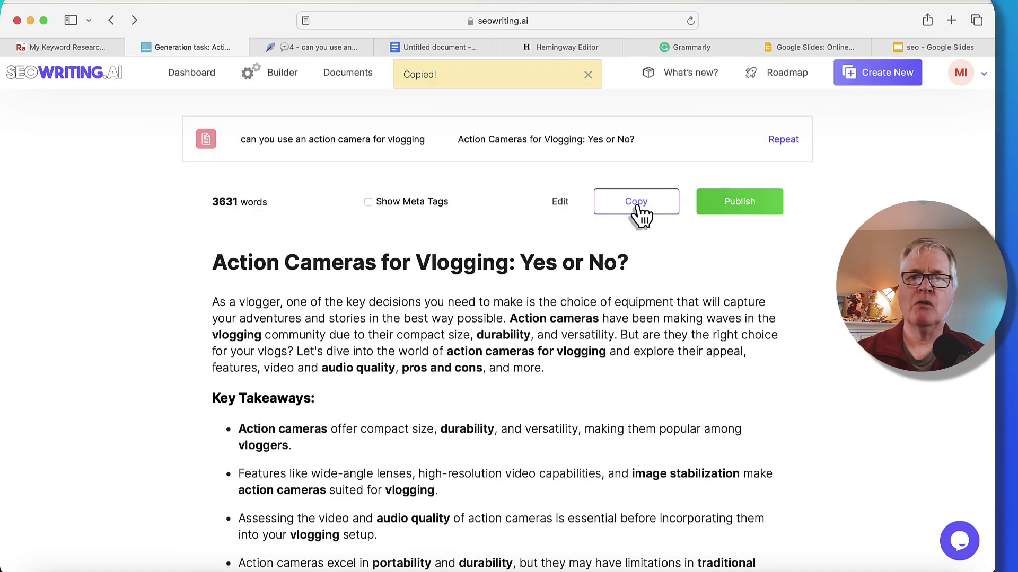
{"action": "key", "text": "super+5"}
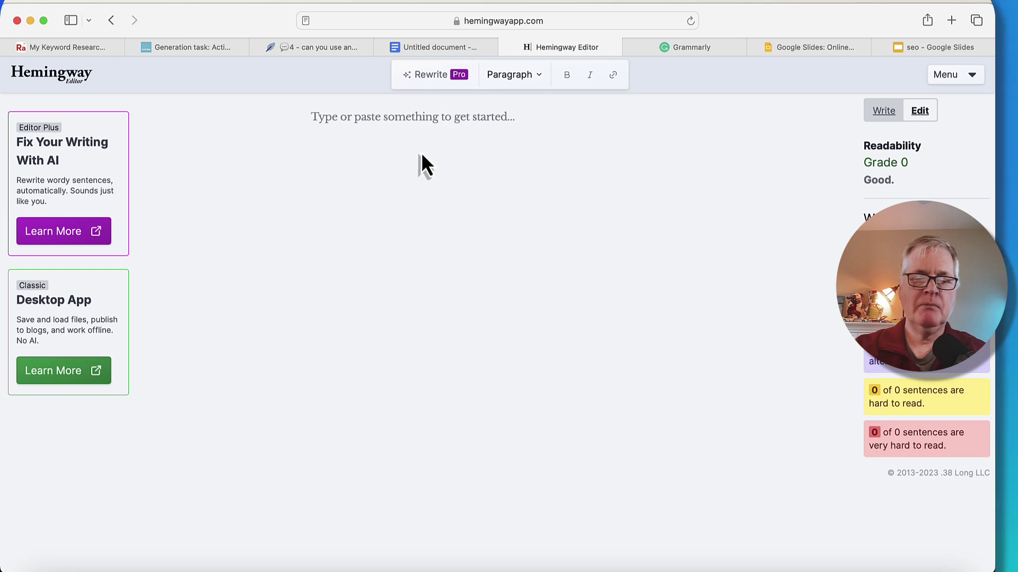
{"action": "key", "text": "super+v"}
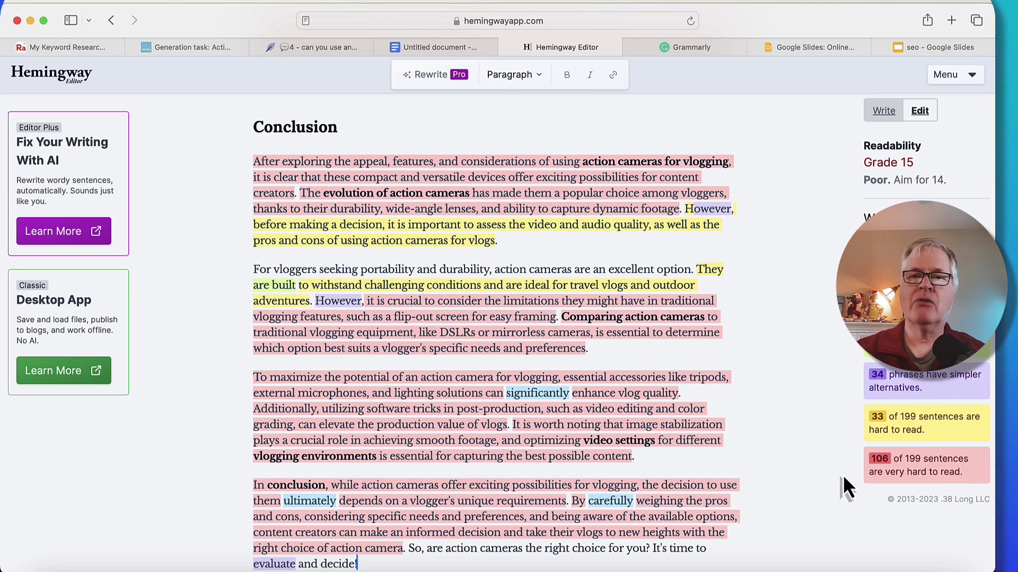
Paste the article into a blank Grammarly document with the default writing goals and run the plagiarism check.
{"action": "left_click", "coordinate": [704, 52]}
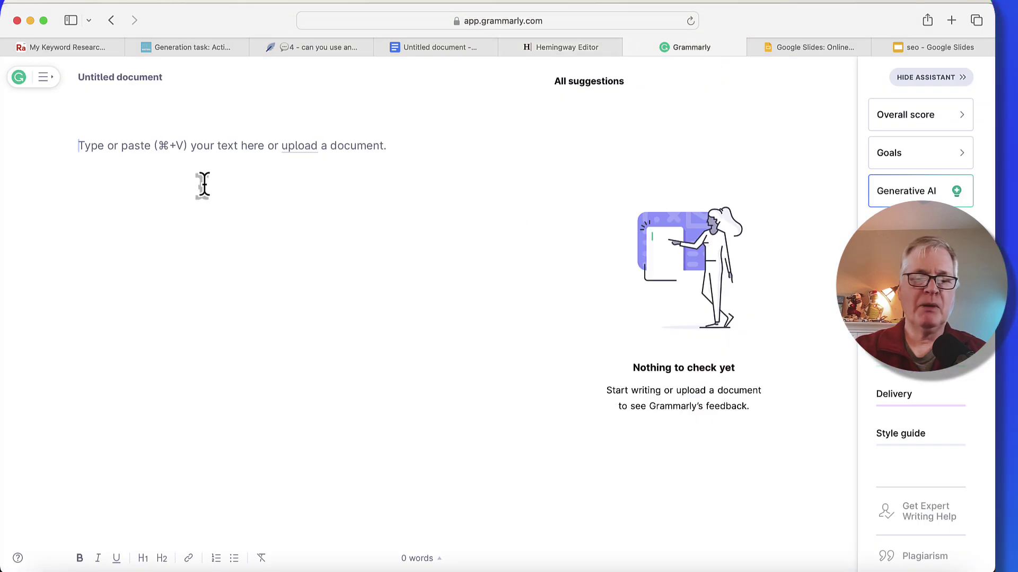
{"action": "key", "text": "super+v"}
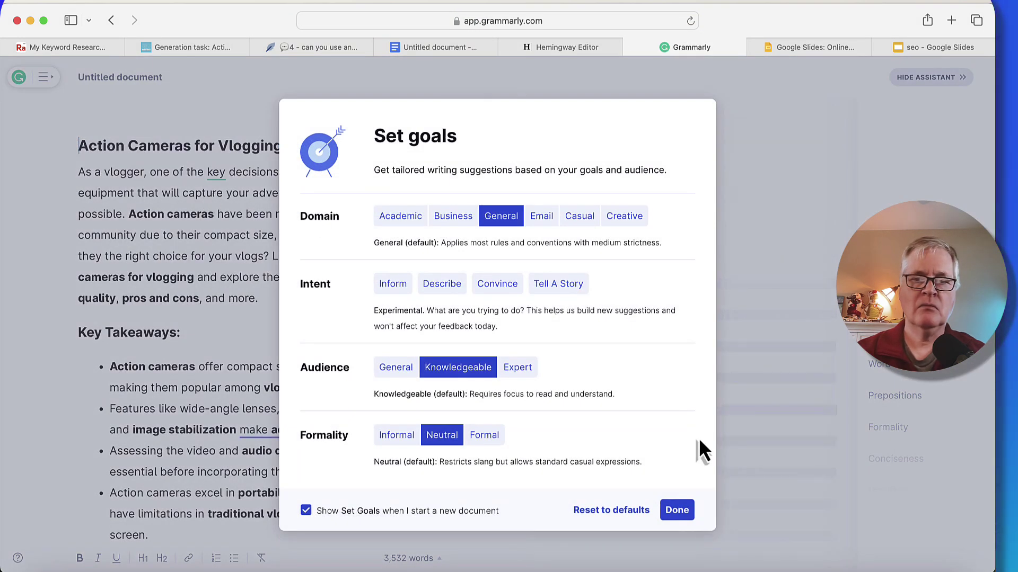
{"action": "left_click", "coordinate": [677, 510]}
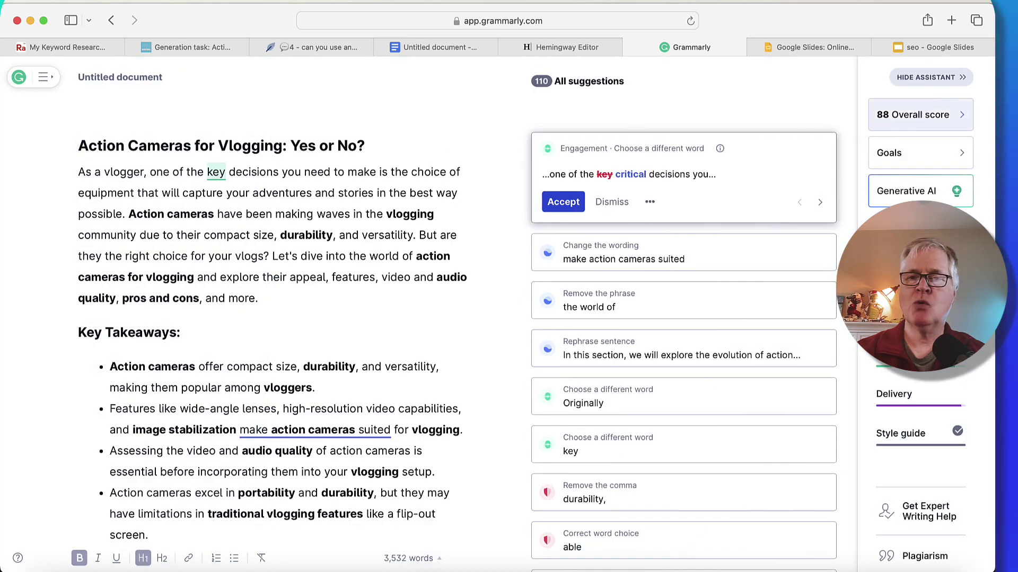
{"action": "left_click", "coordinate": [922, 565]}
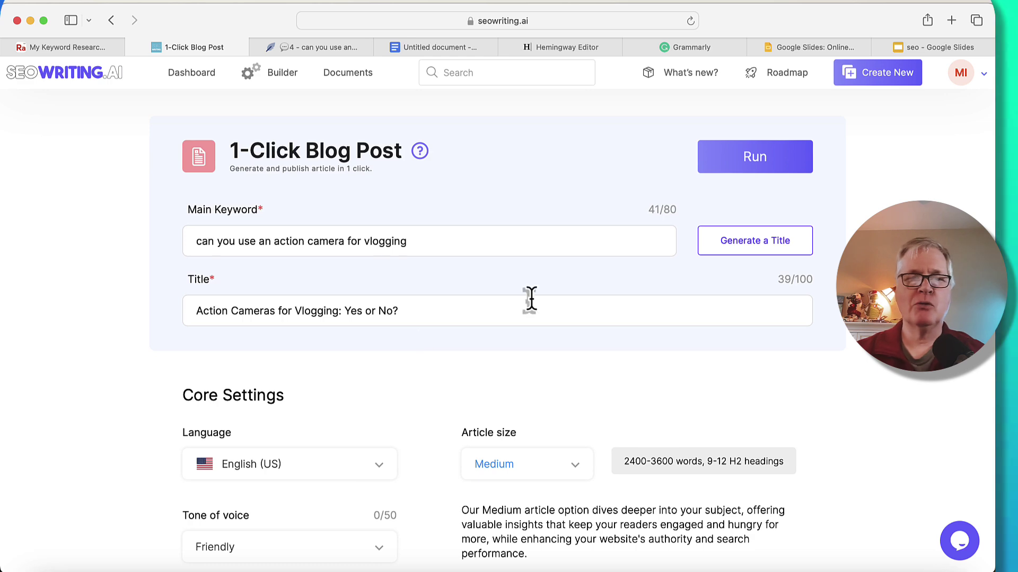
Return to the SEOWriting.ai 1-Click Blog Post form and review its title and core settings with the GPT 4 128K Turbo model.
{"action": "scroll", "coordinate": [531, 300], "scroll_direction": "down", "scroll_amount": 5}
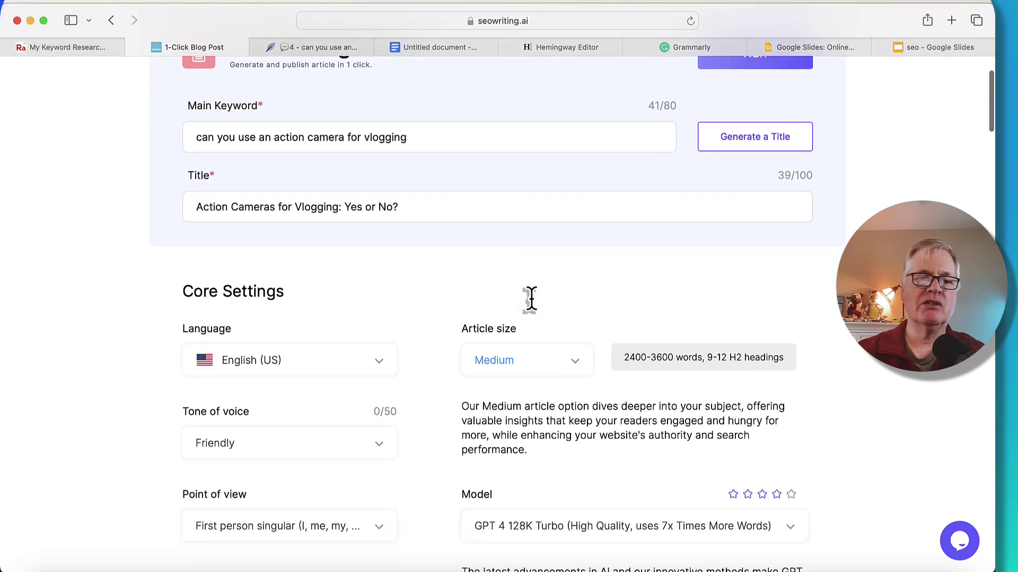
{"action": "scroll", "coordinate": [532, 300], "scroll_direction": "down", "scroll_amount": 2}
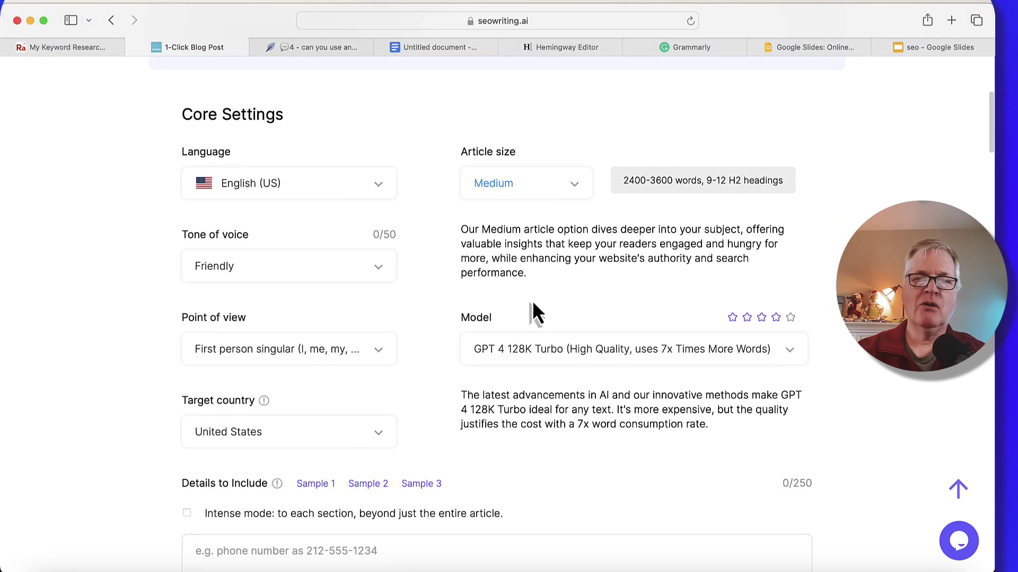
{"action": "scroll", "coordinate": [532, 301], "scroll_direction": "down", "scroll_amount": 1}
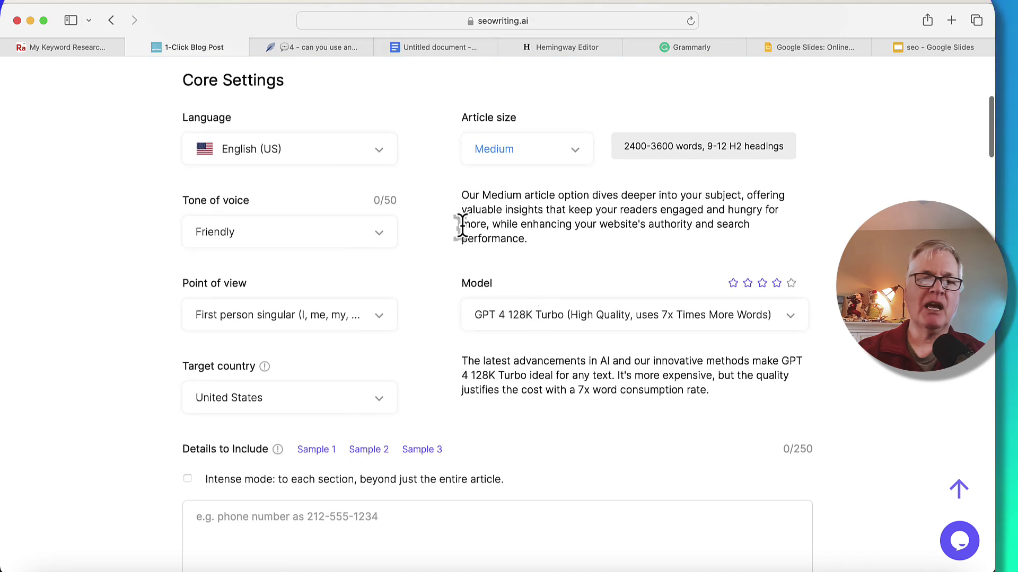
{"action": "scroll", "coordinate": [397, 266], "scroll_direction": "down", "scroll_amount": 2}
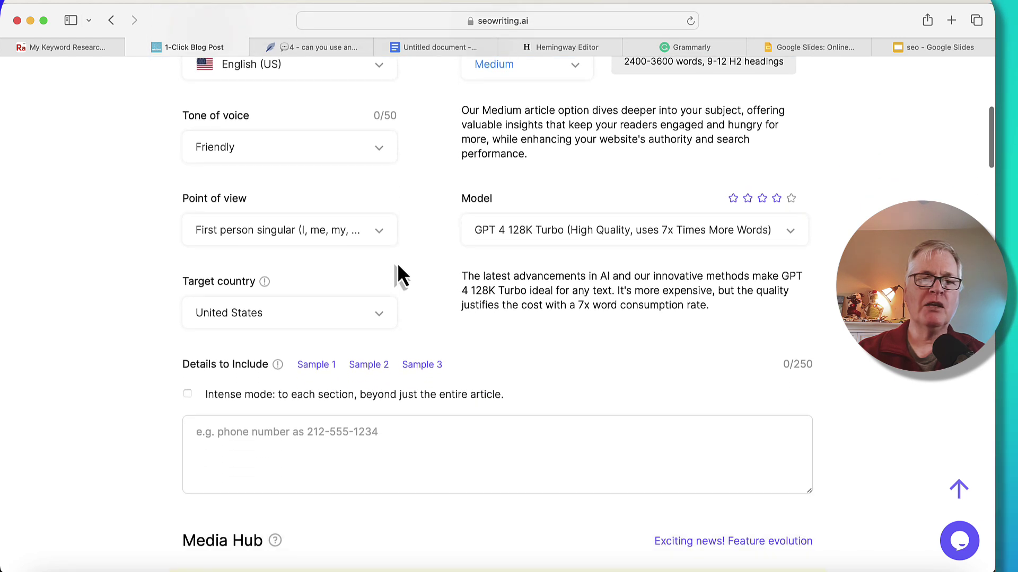
{"action": "scroll", "coordinate": [552, 352], "scroll_direction": "down", "scroll_amount": 18}
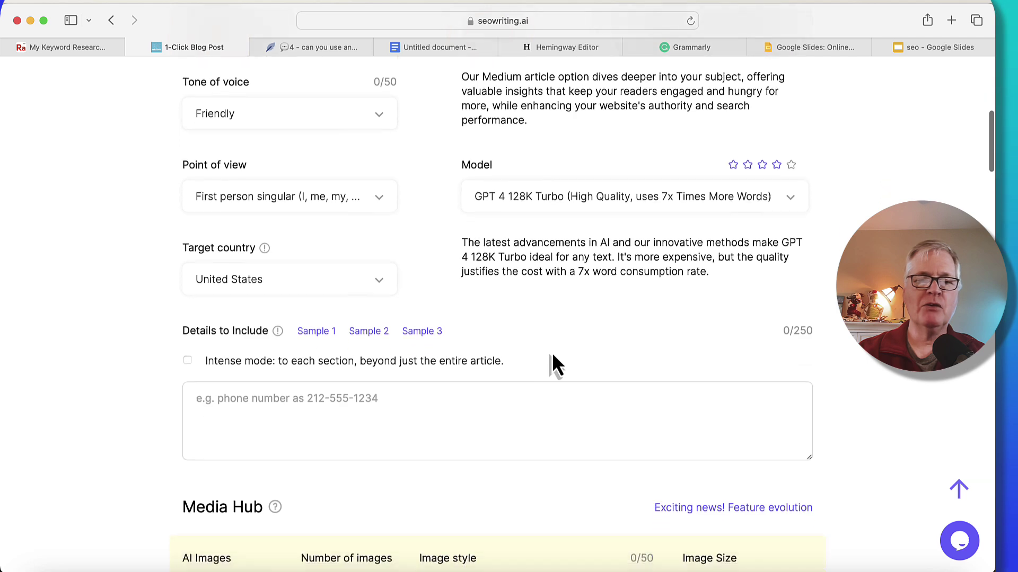
Examine the included keywords, Structure and Connect to Web settings, and the heading outline down to the publishing options.
{"action": "scroll", "coordinate": [551, 352], "scroll_direction": "down", "scroll_amount": 3}
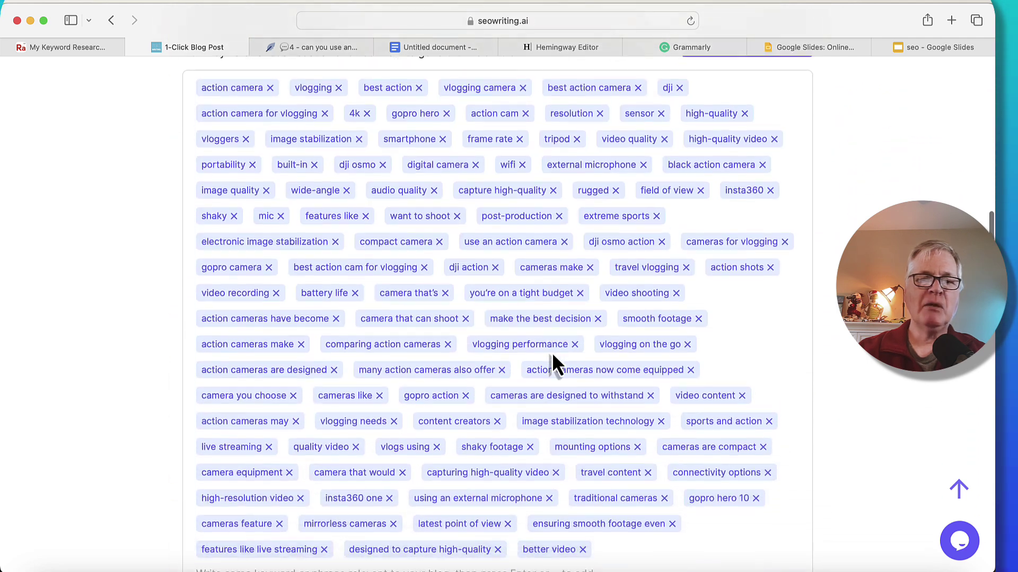
{"action": "scroll", "coordinate": [551, 351], "scroll_direction": "down", "scroll_amount": 10}
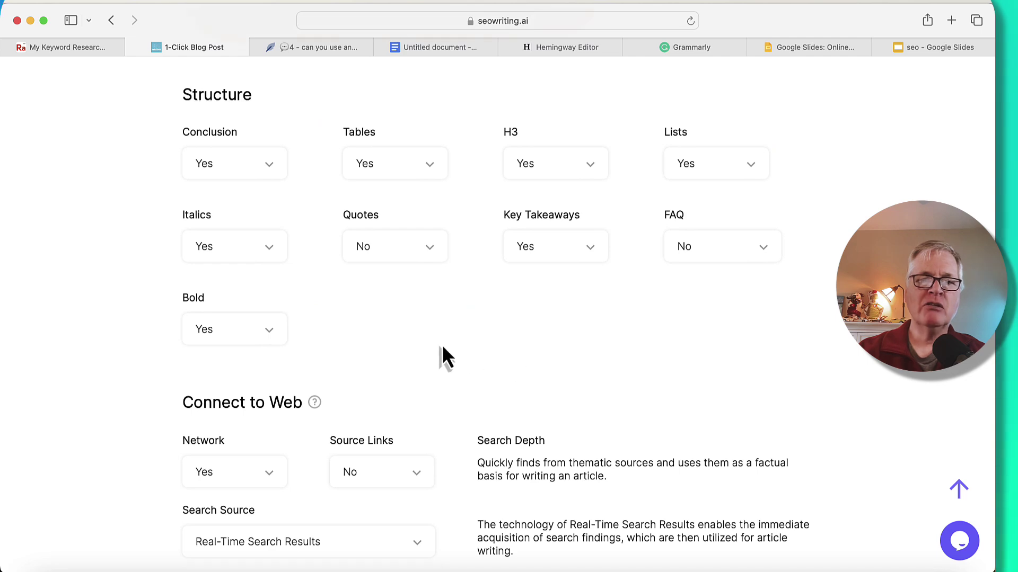
{"action": "scroll", "coordinate": [657, 321], "scroll_direction": "down", "scroll_amount": 6}
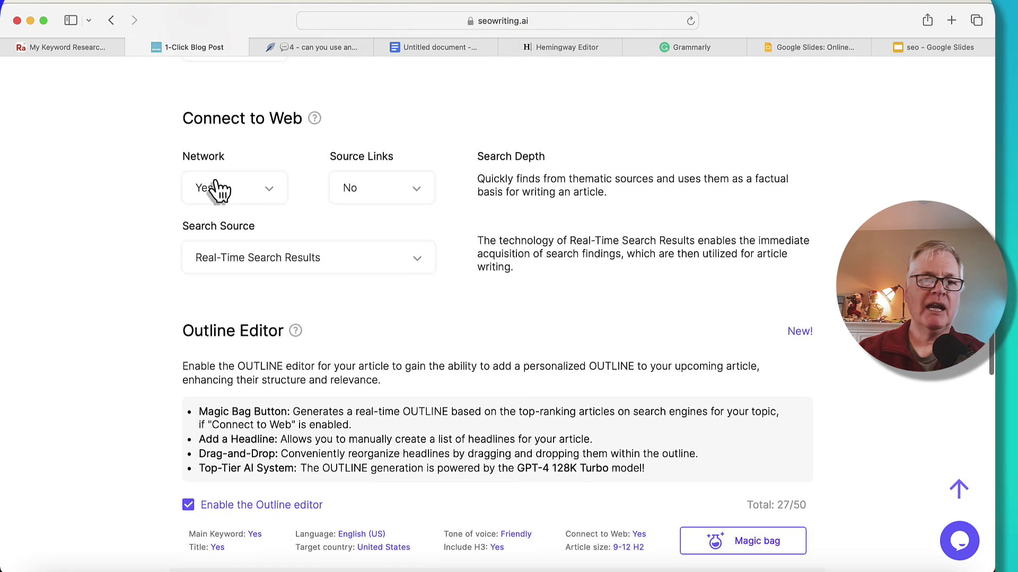
{"action": "scroll", "coordinate": [639, 290], "scroll_direction": "down", "scroll_amount": 4}
{"action": "scroll", "coordinate": [646, 287], "scroll_direction": "down", "scroll_amount": 7}
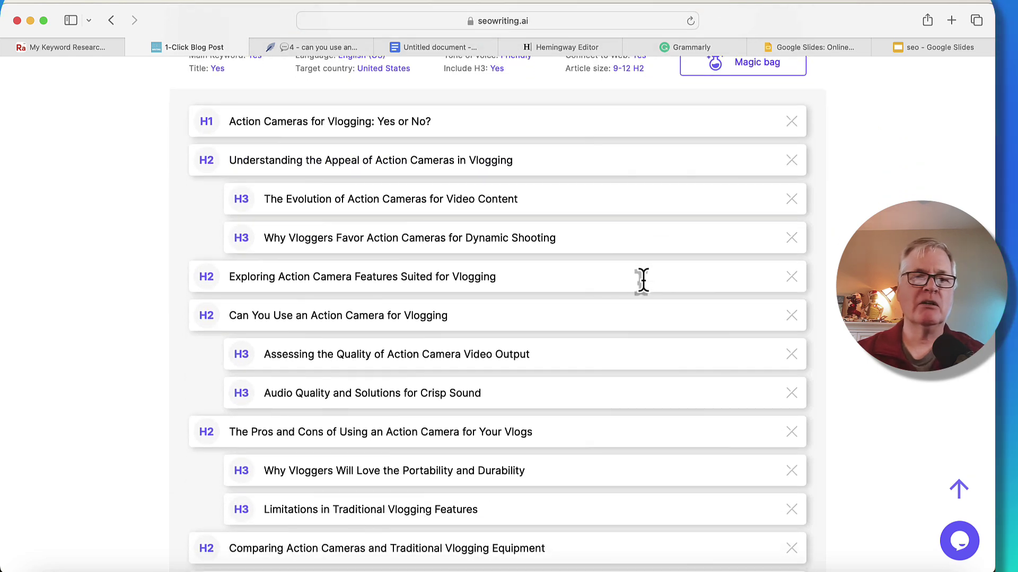
{"action": "scroll", "coordinate": [642, 280], "scroll_direction": "down", "scroll_amount": 15}
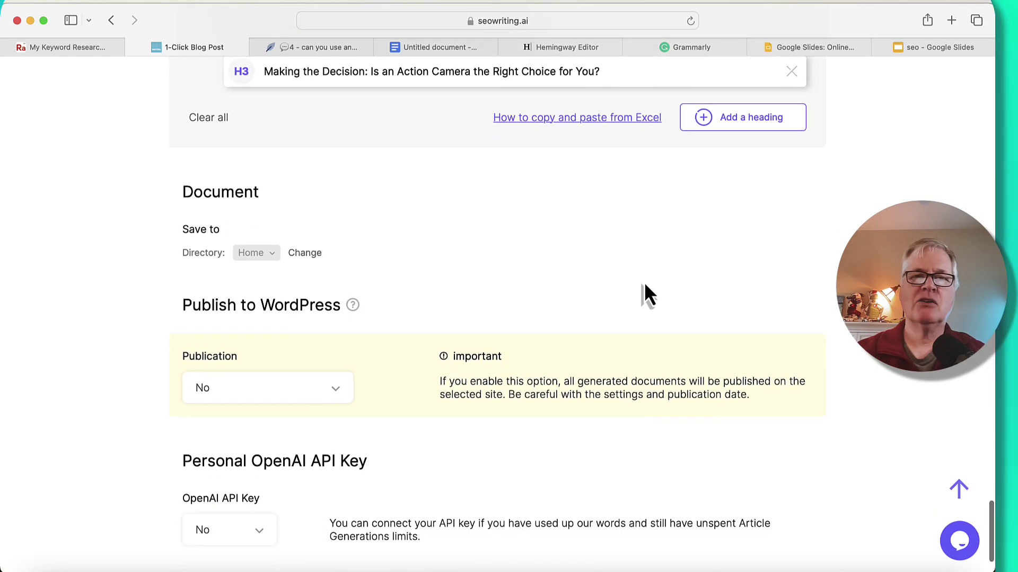
Generate the article again from the same form using the GPT 4 128K Turbo (High Quality) model.
{"action": "scroll", "coordinate": [644, 290], "scroll_direction": "up", "scroll_amount": 20}
{"action": "scroll", "coordinate": [645, 289], "scroll_direction": "up", "scroll_amount": 8}
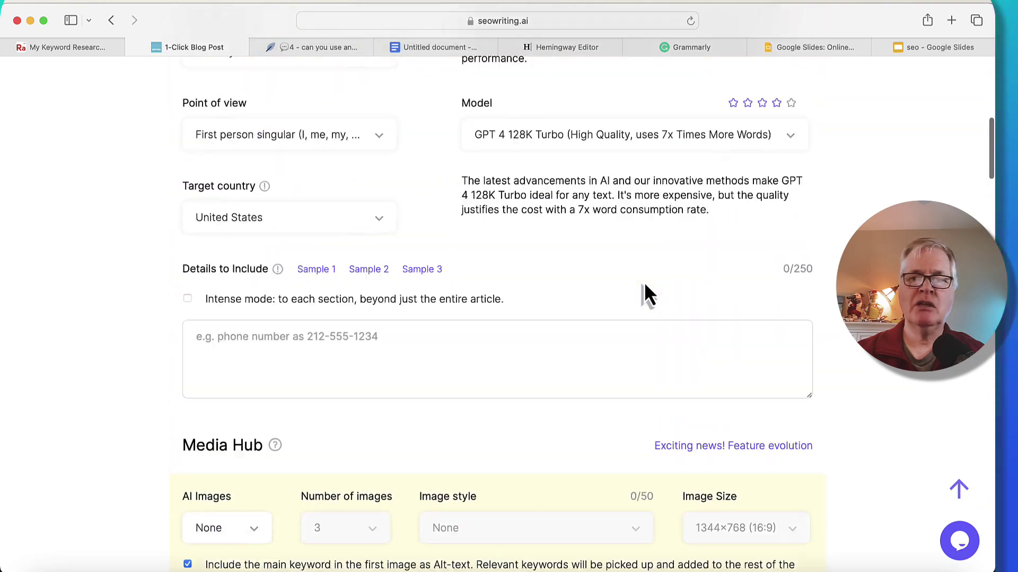
{"action": "scroll", "coordinate": [645, 289], "scroll_direction": "down", "scroll_amount": 4}
{"action": "scroll", "coordinate": [645, 289], "scroll_direction": "up", "scroll_amount": 2}
{"action": "scroll", "coordinate": [644, 286], "scroll_direction": "up", "scroll_amount": 7}
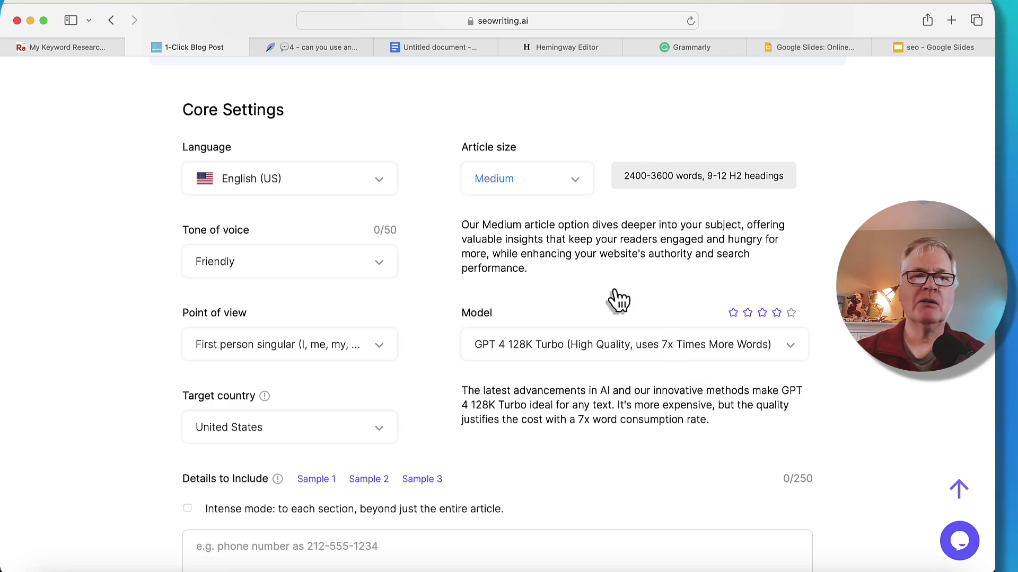
{"action": "scroll", "coordinate": [561, 212], "scroll_direction": "up", "scroll_amount": 5}
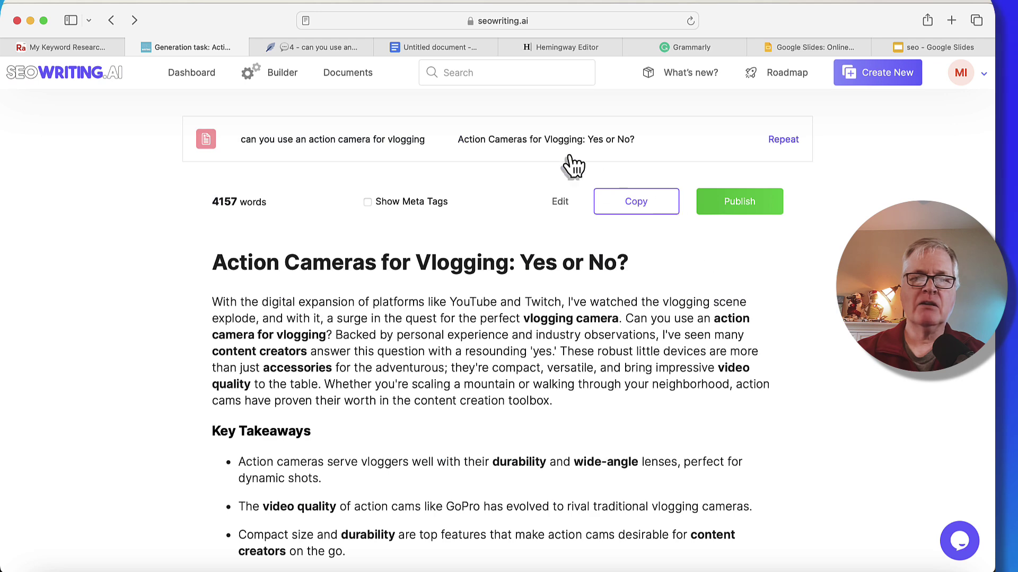
Replace the whole article in the NeuronWriter content editor with the version generated by GPT 4 128K Turbo.
{"action": "left_click", "coordinate": [344, 48]}
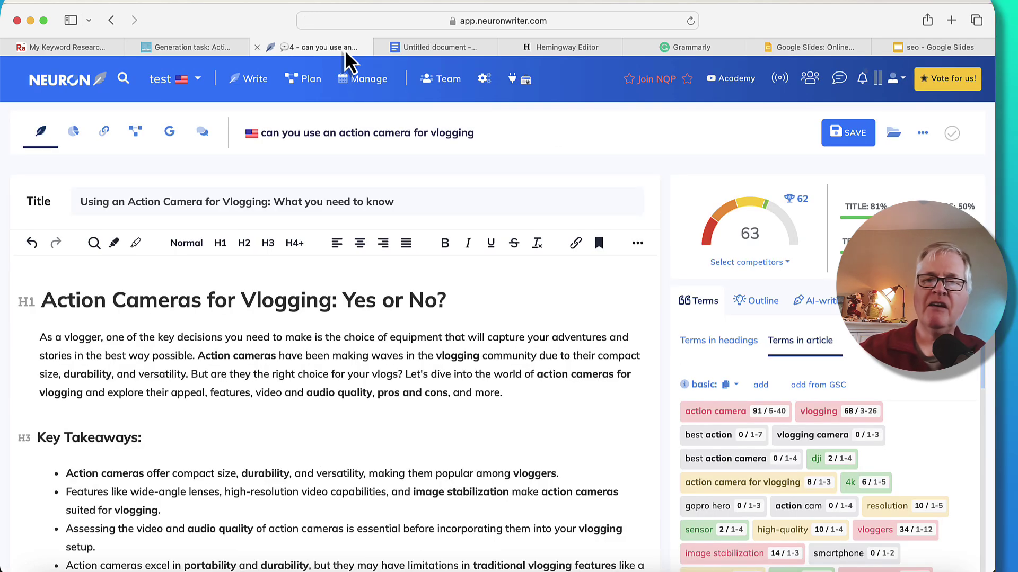
{"action": "left_click", "coordinate": [84, 334]}
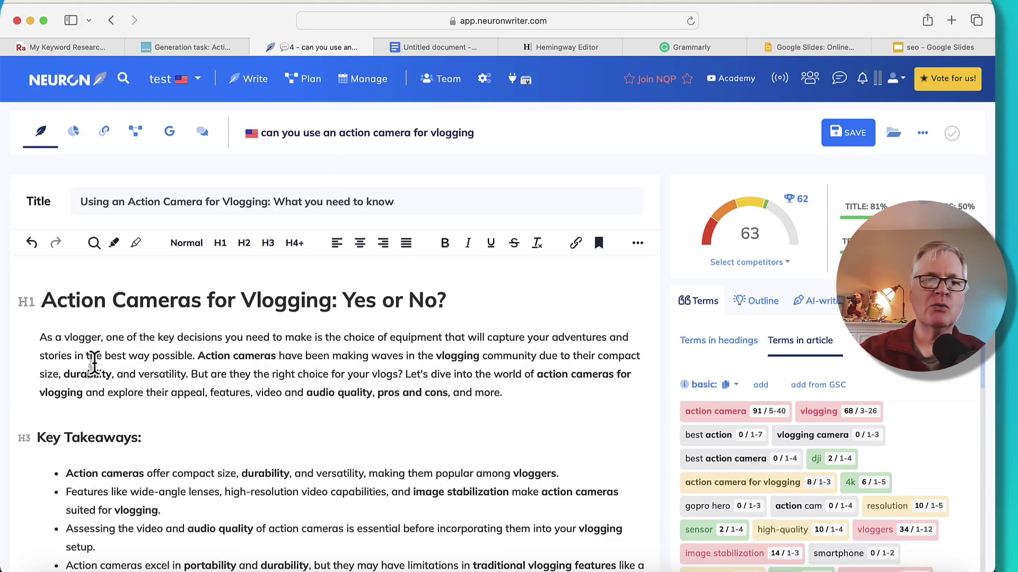
{"action": "key", "text": "super+a"}
{"action": "scroll", "coordinate": [84, 334], "scroll_direction": "down", "scroll_amount": 15}
{"action": "scroll", "coordinate": [61, 532], "scroll_direction": "down", "scroll_amount": 15}
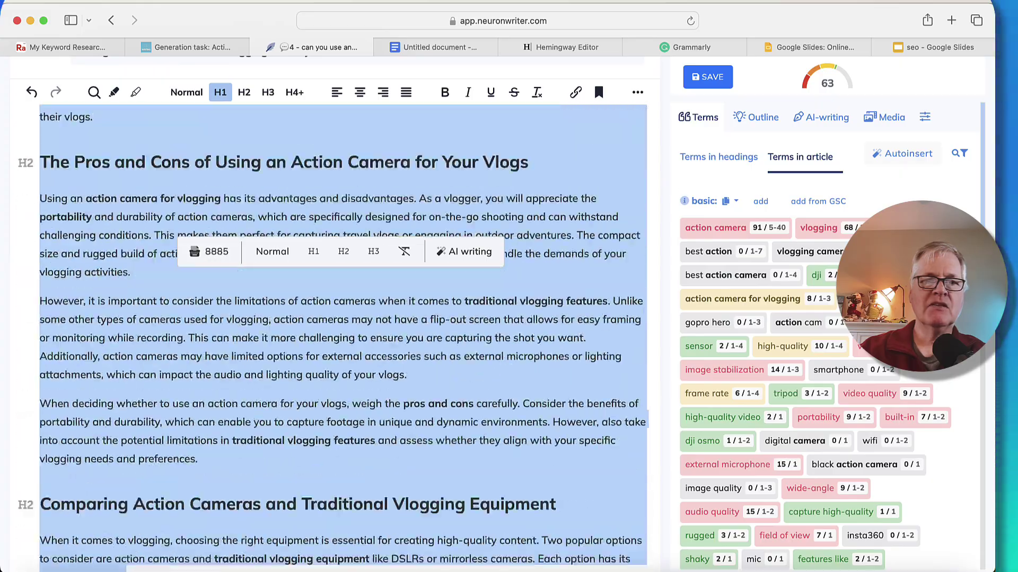
{"action": "key", "text": "BackSpace"}
{"action": "key", "text": "super+z"}
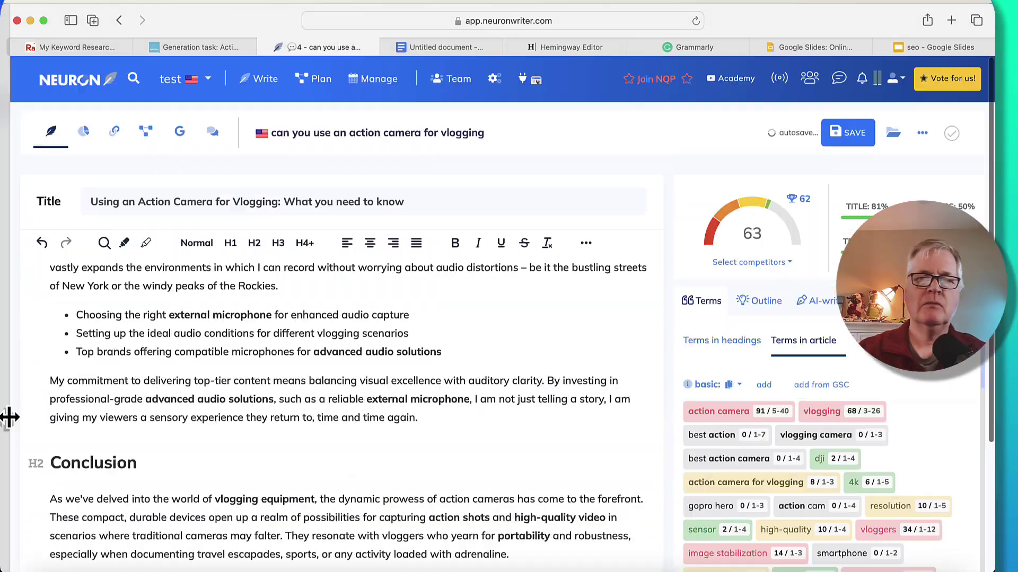
Compare the new article's NeuronWriter content score with the competitor score, and check its readability grade in the Hemingway Editor.
{"action": "scroll", "coordinate": [411, 356], "scroll_direction": "up", "scroll_amount": 10}
{"action": "scroll", "coordinate": [412, 359], "scroll_direction": "up", "scroll_amount": 10}
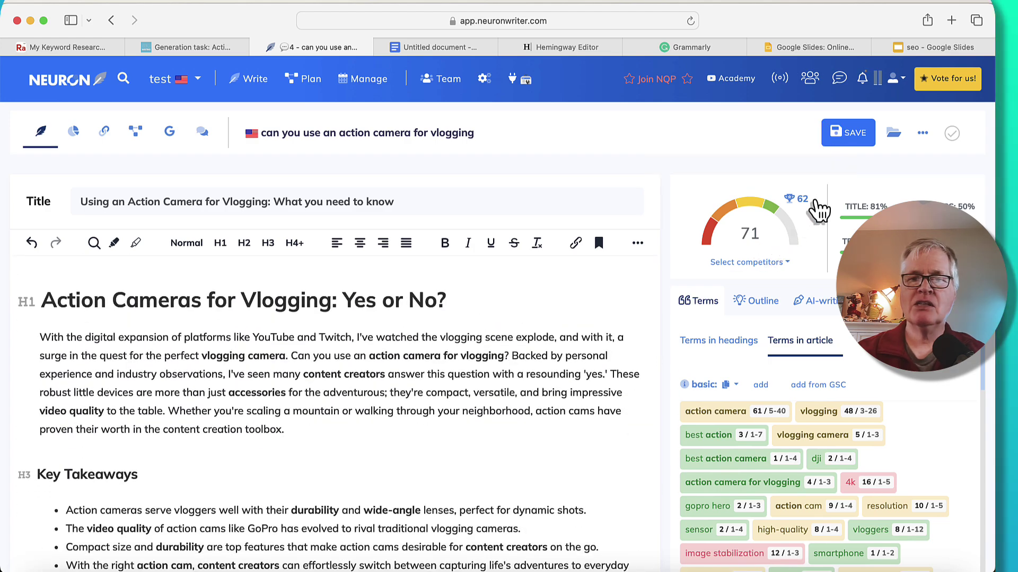
{"action": "mouse_move", "coordinate": [809, 210]}
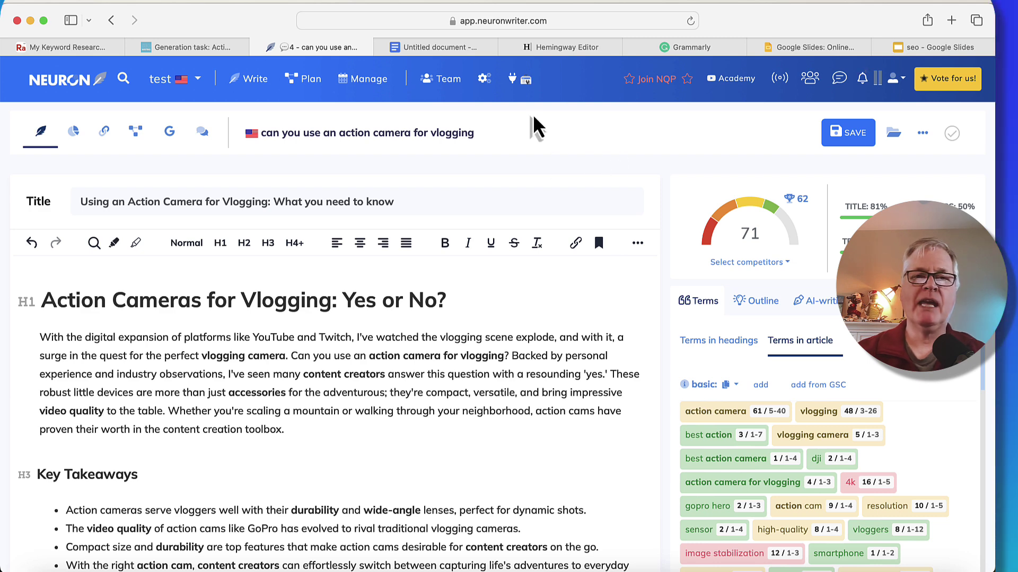
{"action": "key", "text": "super+5"}
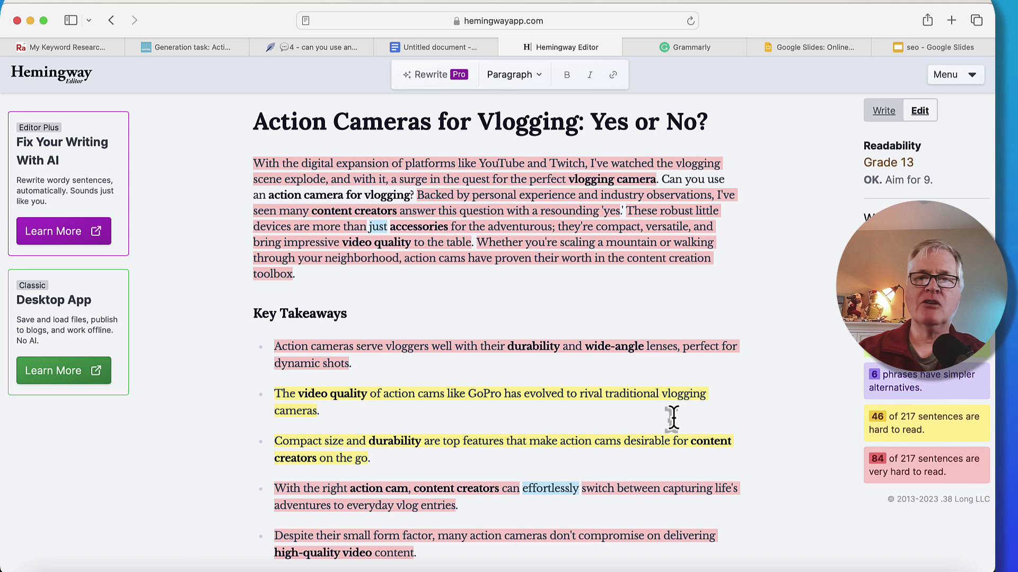
Paste the GPT 4 128K Turbo article into an empty Grammarly document, keep the default goals, and check it for plagiarism.
{"action": "left_click", "coordinate": [711, 53]}
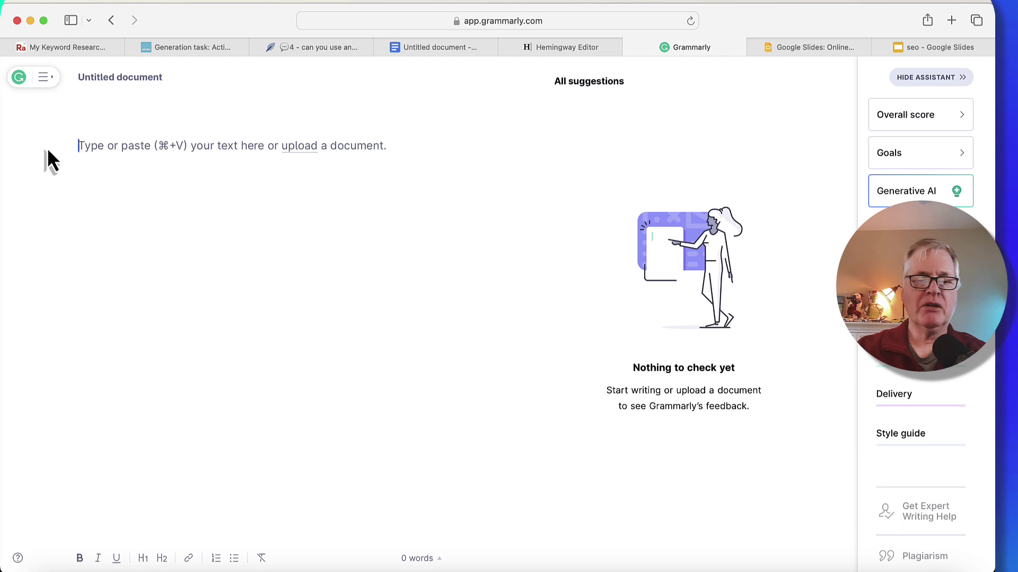
{"action": "key", "text": "super+v"}
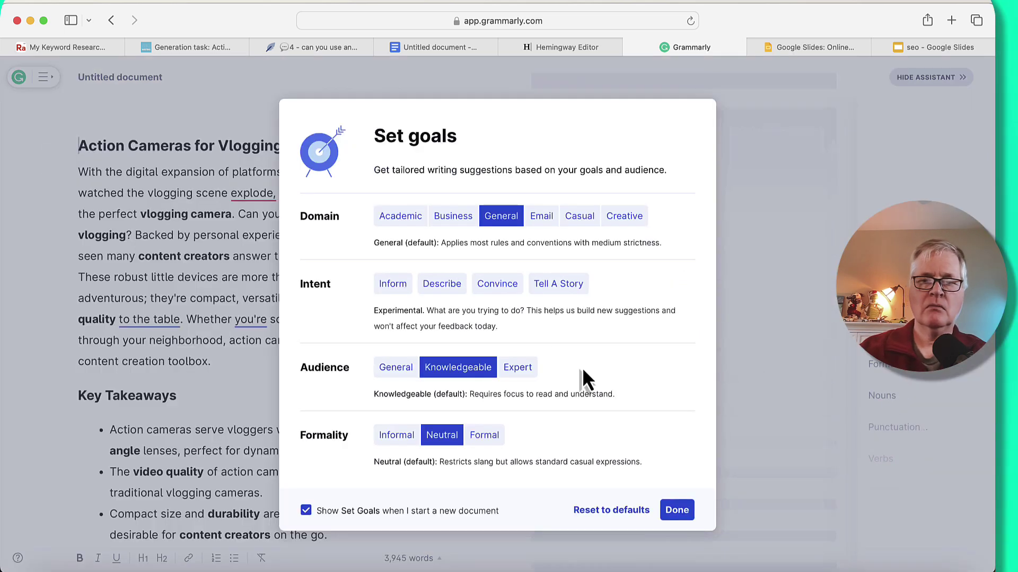
{"action": "left_click", "coordinate": [694, 509]}
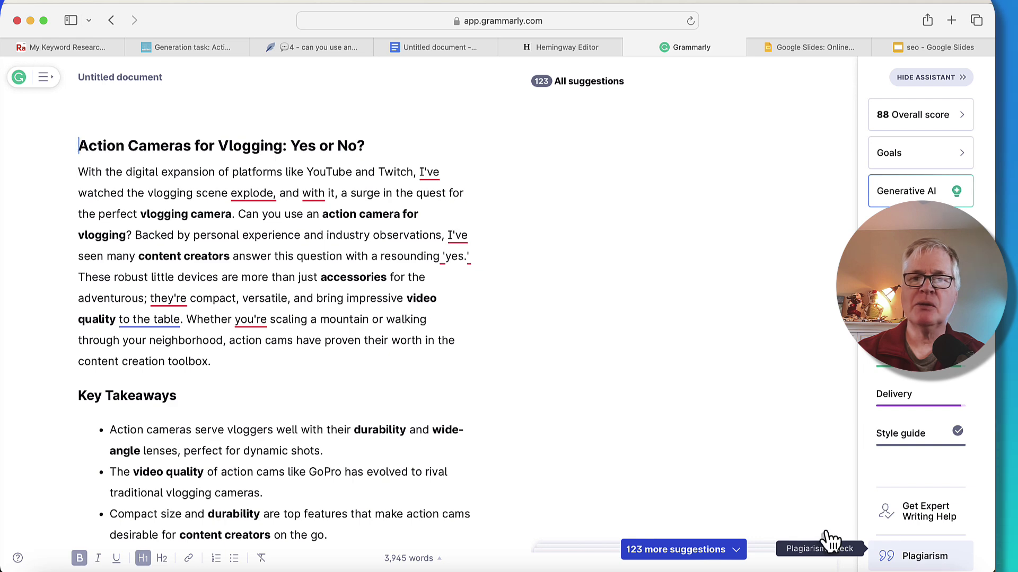
{"action": "left_click", "coordinate": [880, 554]}
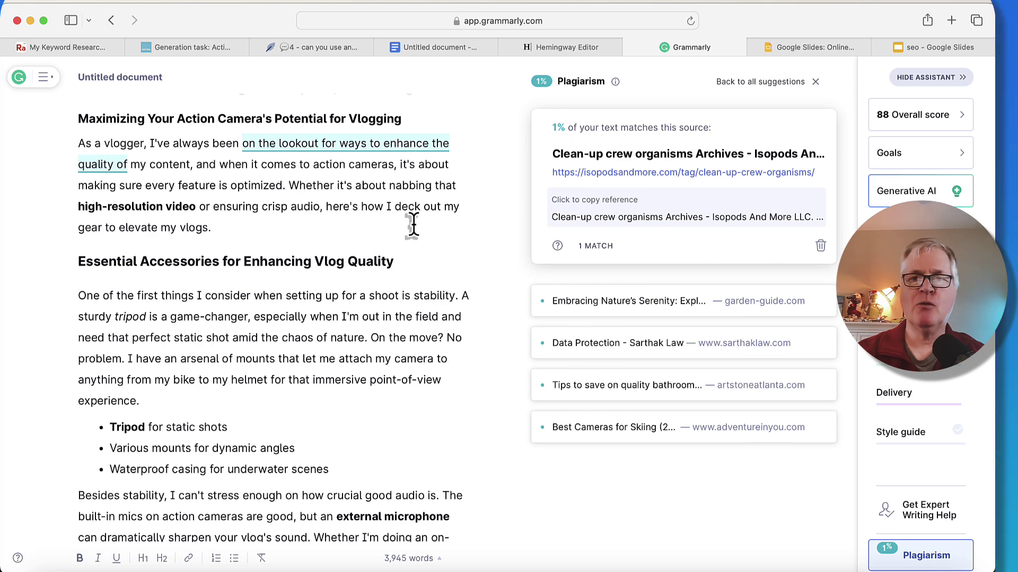
Switch to the "seo" Google Slides presentation and compare both language models' NeuronWriter, Hemingway and Grammarly scores.
{"action": "left_click", "coordinate": [941, 46]}
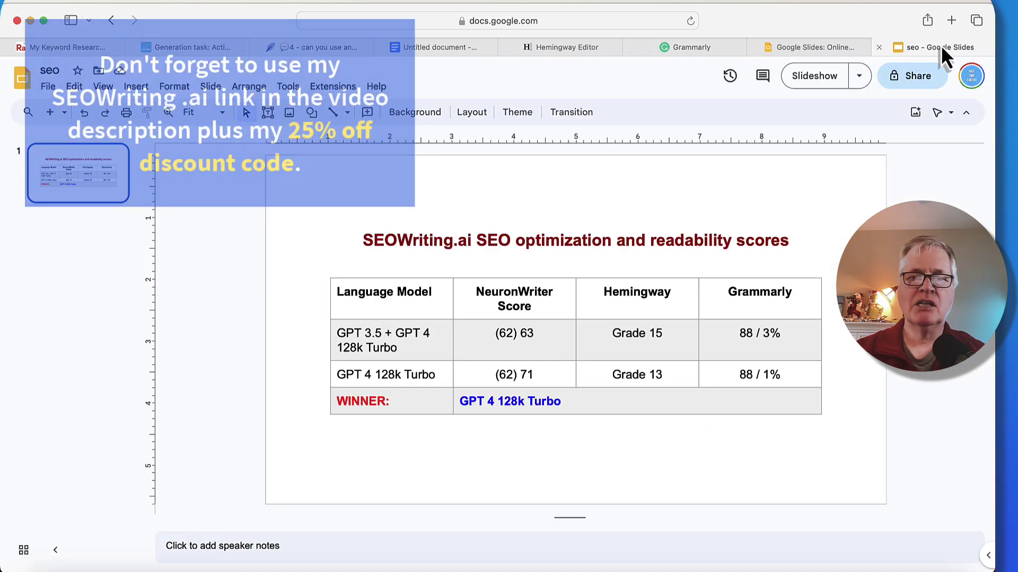